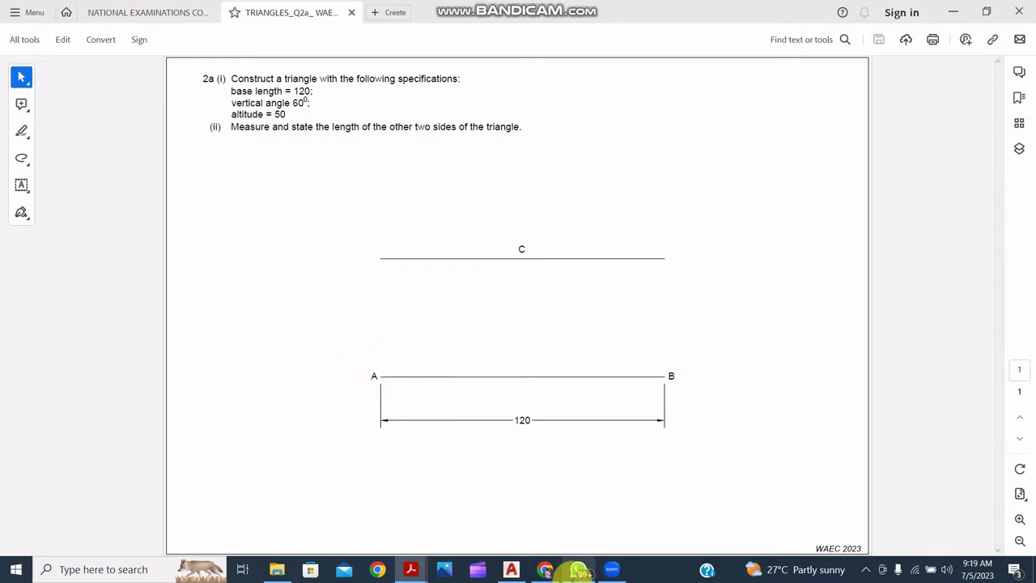
# Switch from the PDF triangle question to the LOCI drawing in AutoCAD.
pyautogui.click(510, 570)
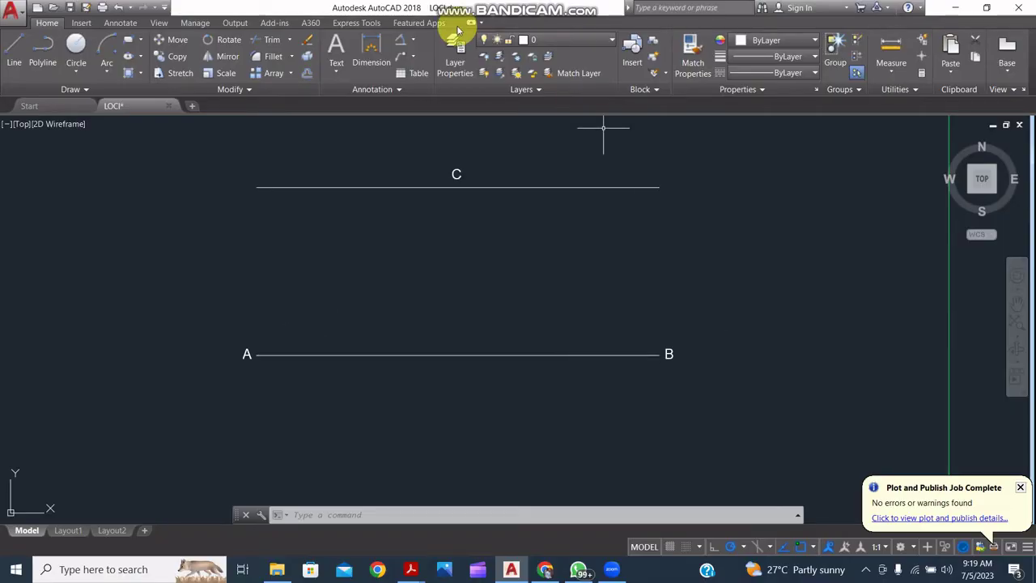
# Make DIM the current layer and dimension base AB as 120 below it.
pyautogui.click(551, 47)
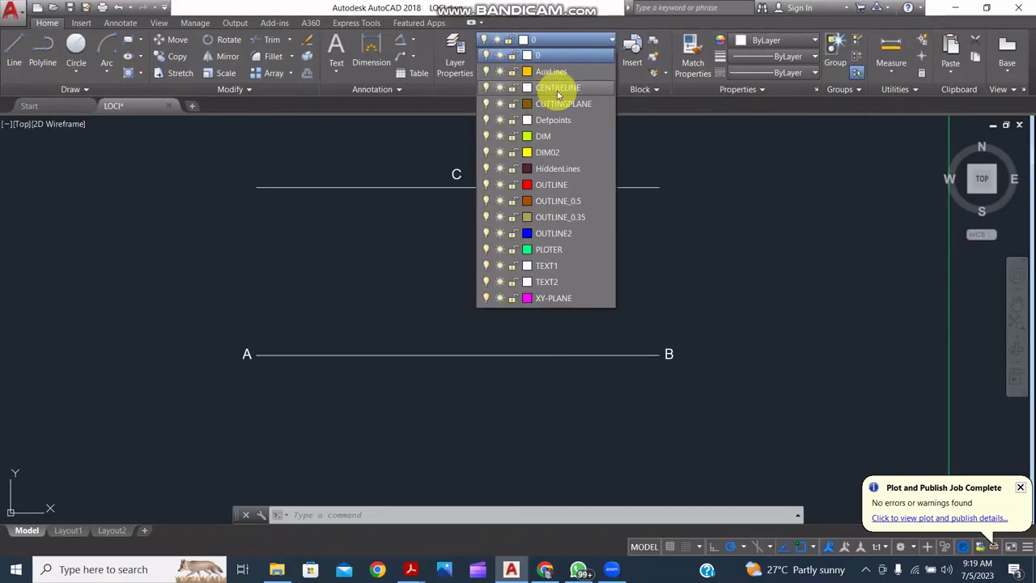
pyautogui.click(553, 138)
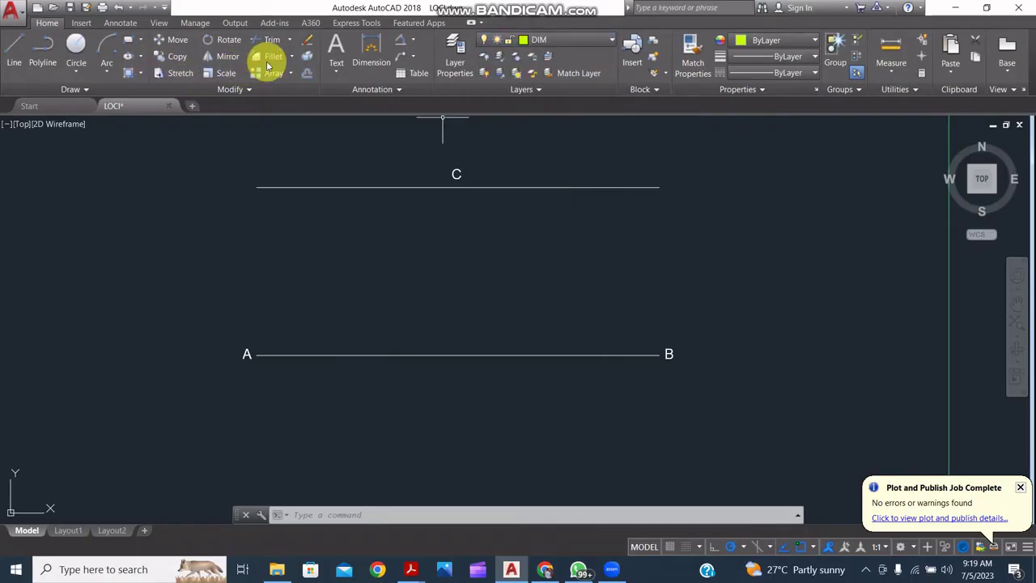
pyautogui.click(371, 51)
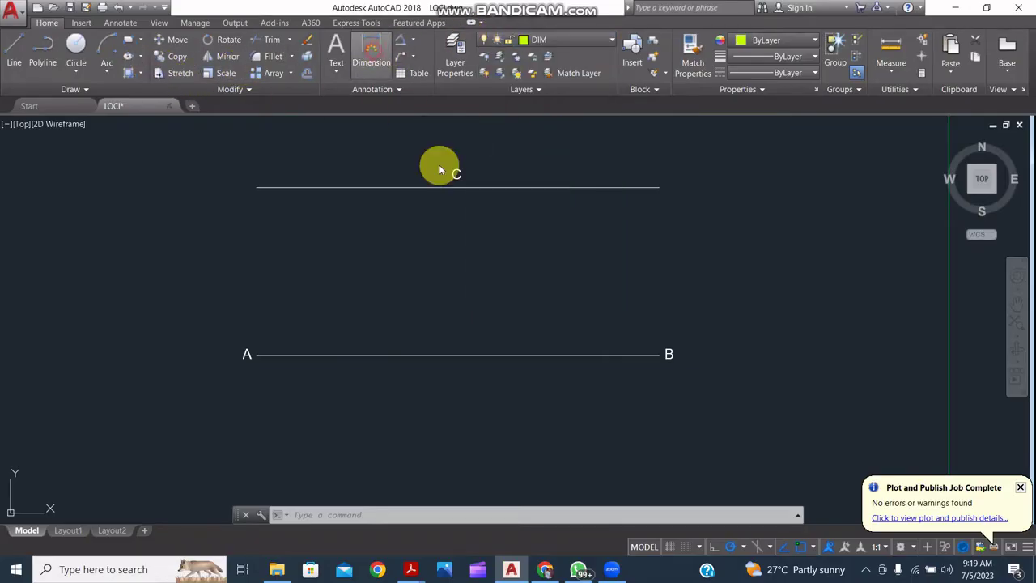
pyautogui.click(256, 355)
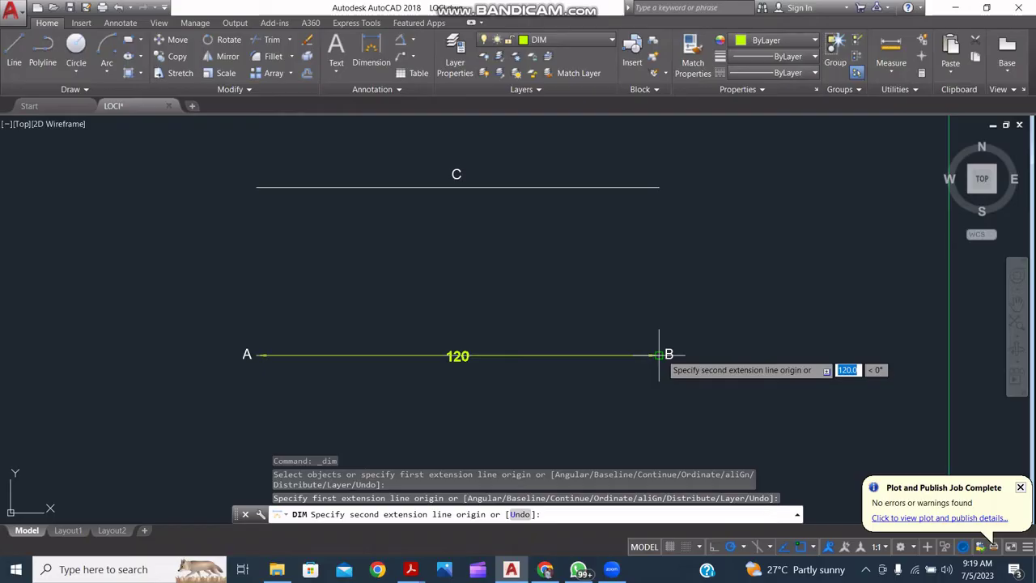
pyautogui.click(659, 354)
pyautogui.click(556, 409)
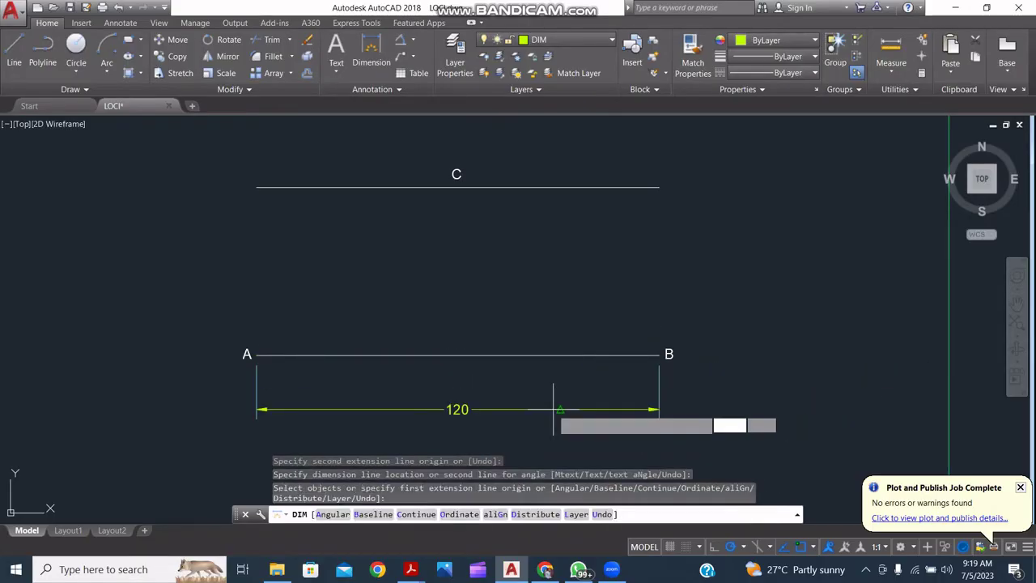
# Dimension the 50 gap between line C and base AB to the right of B.
pyautogui.click(659, 187)
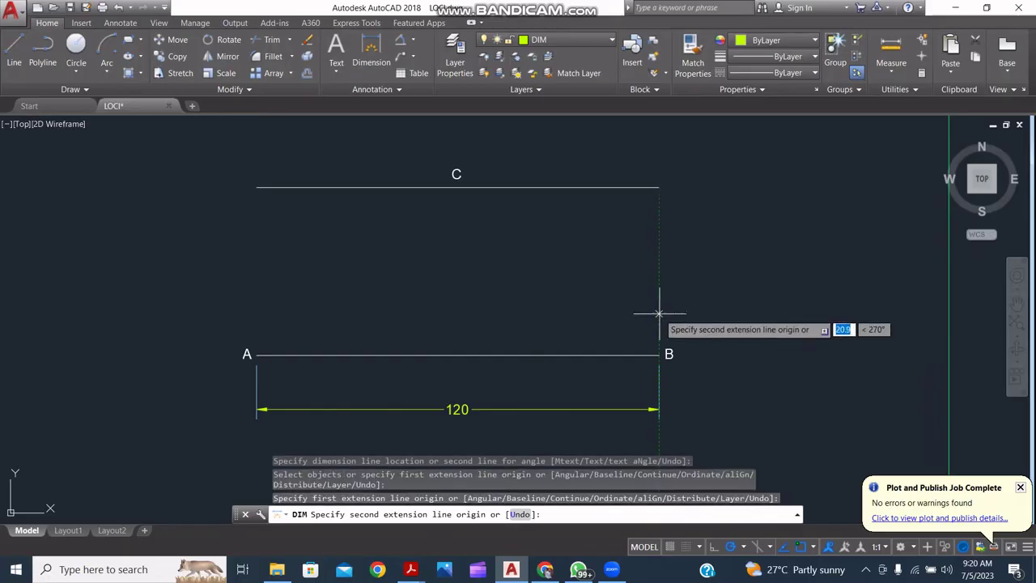
pyautogui.click(660, 353)
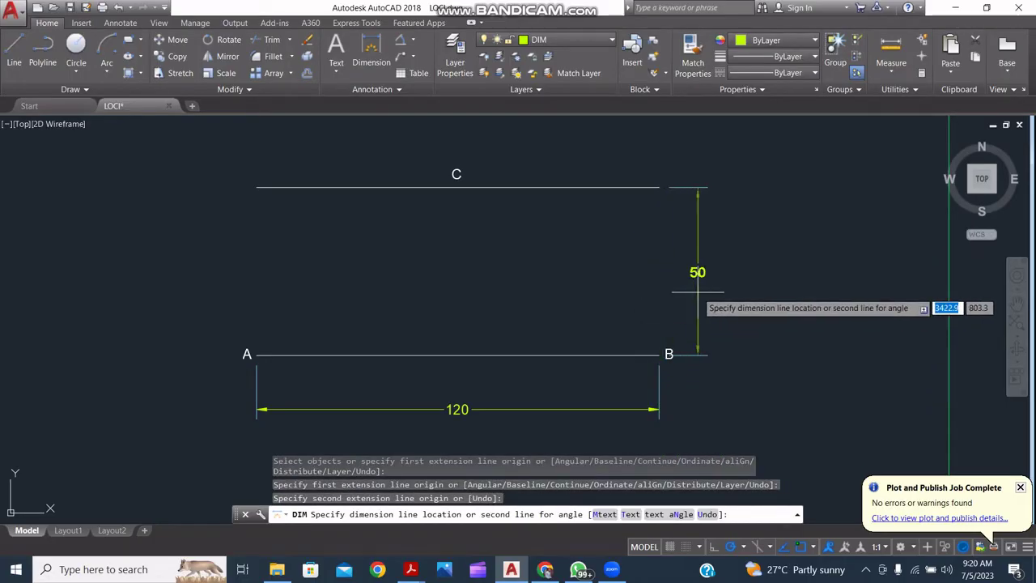
pyautogui.click(702, 303)
pyautogui.rightClick(777, 344)
pyautogui.press('Escape')
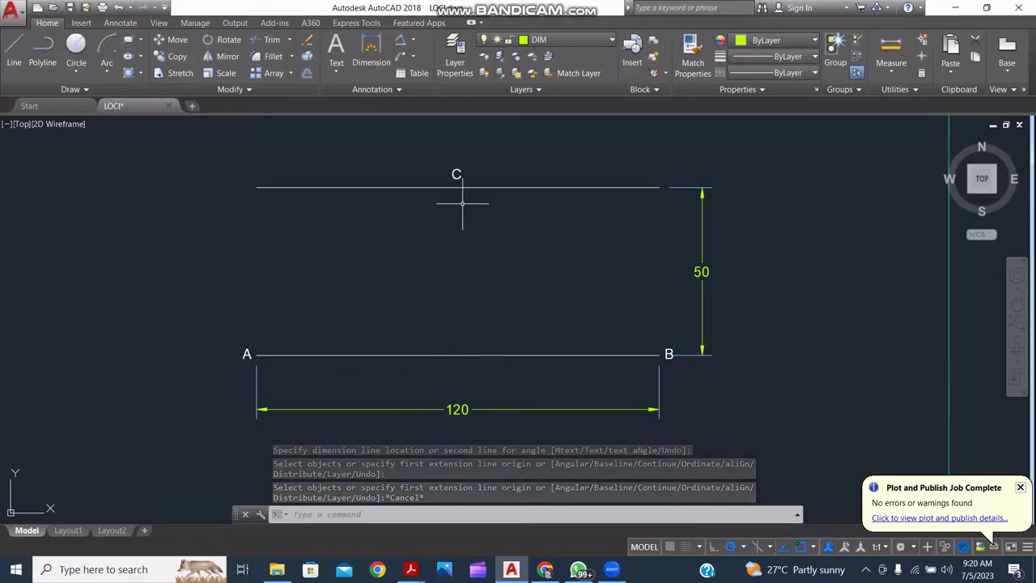
pyautogui.moveTo(547, 317); pyautogui.dragTo(544, 297, button='middle')
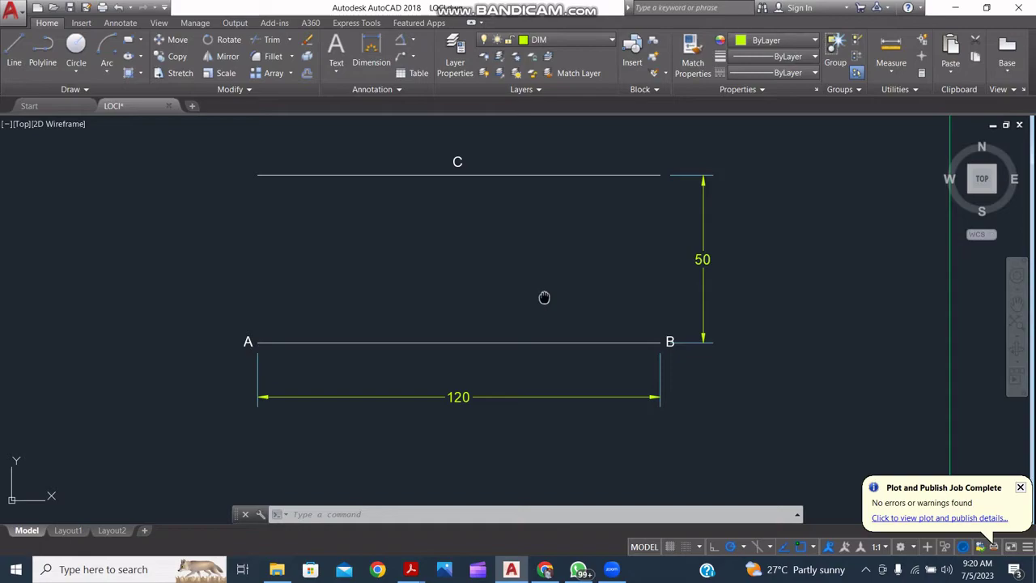
# Sketch a small triangle left of A with a vertical line from its apex to the base.
pyautogui.click(14, 50)
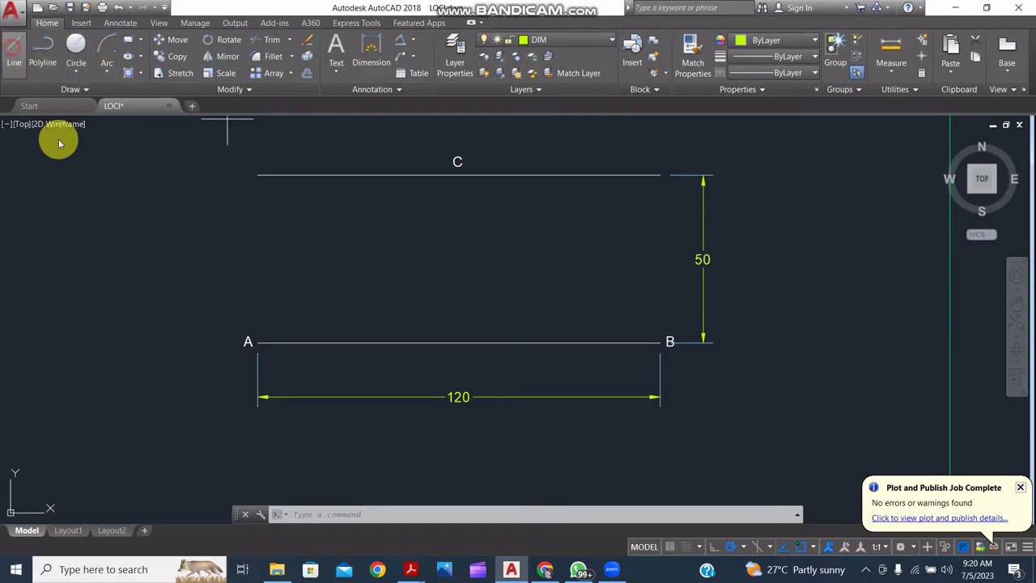
pyautogui.click(90, 293)
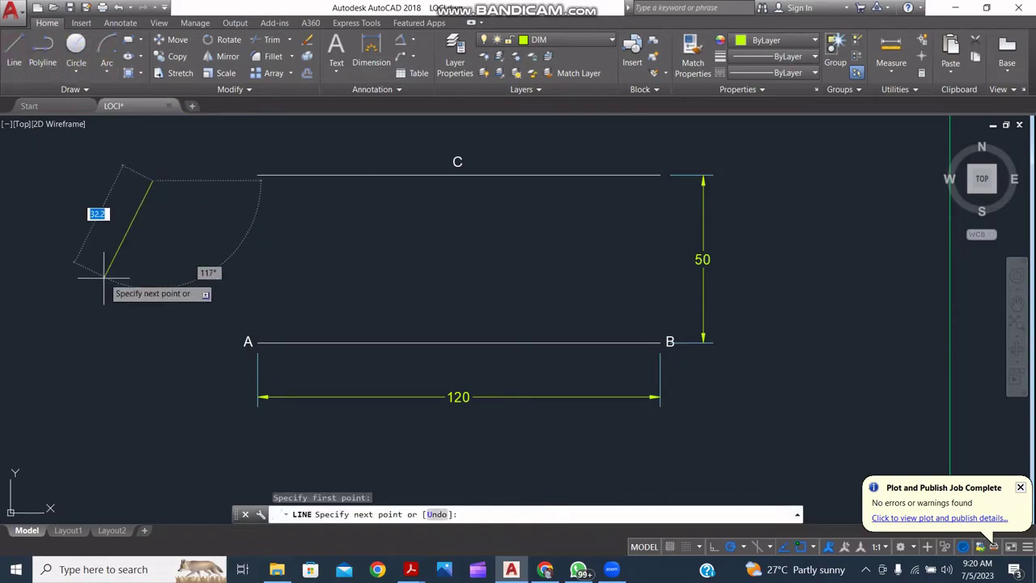
pyautogui.click(216, 293)
pyautogui.click(152, 180)
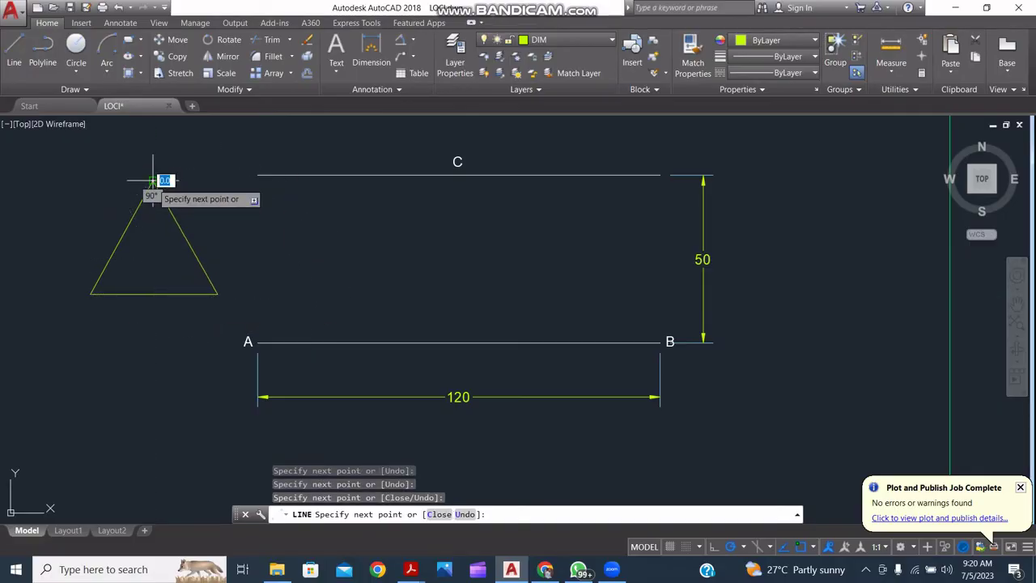
pyautogui.click(152, 293)
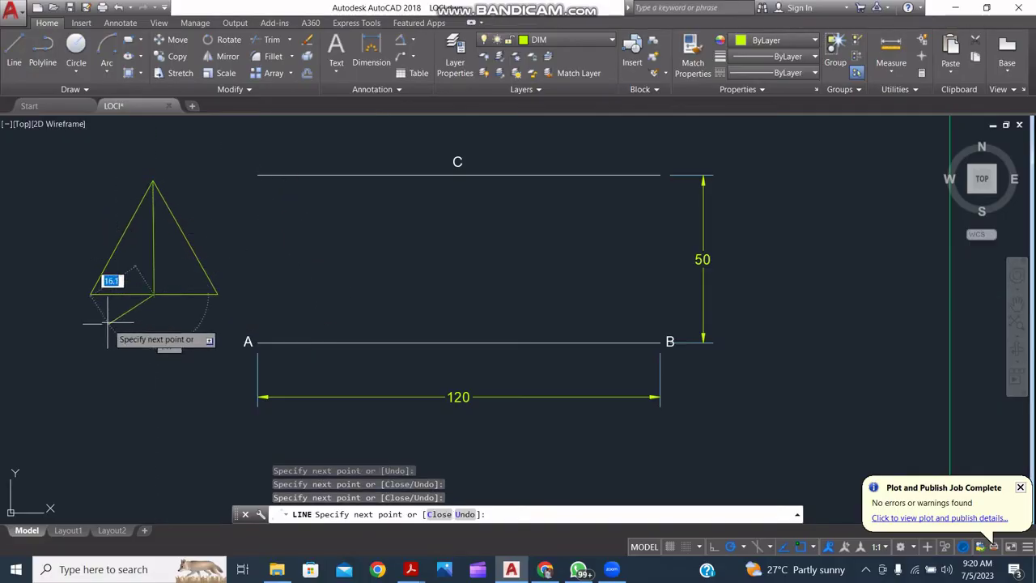
pyautogui.press('Escape')
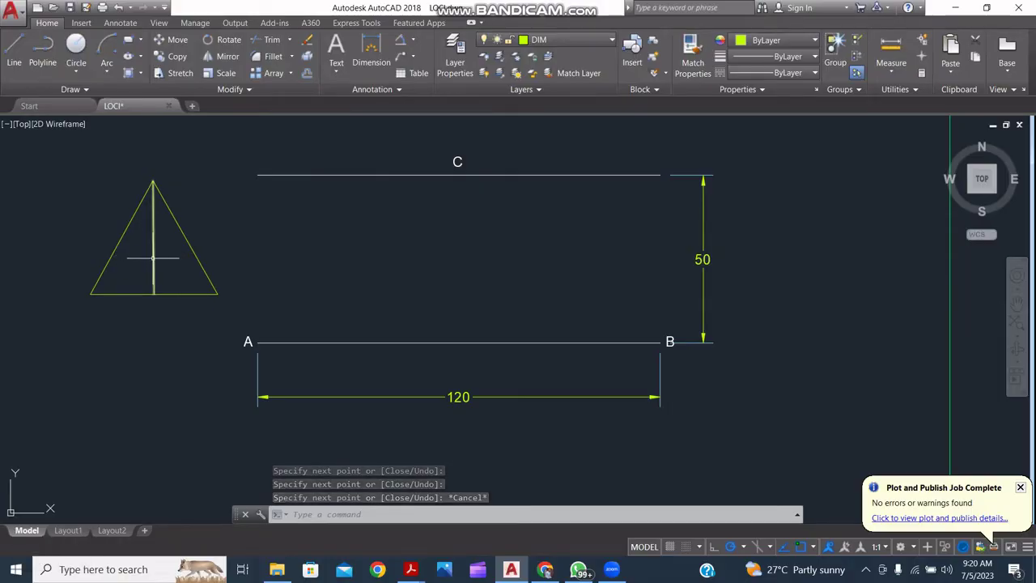
# Draw an arc centred on the sketch's apex, sweeping from right to left across it.
pyautogui.click(152, 180)
pyautogui.click(198, 181)
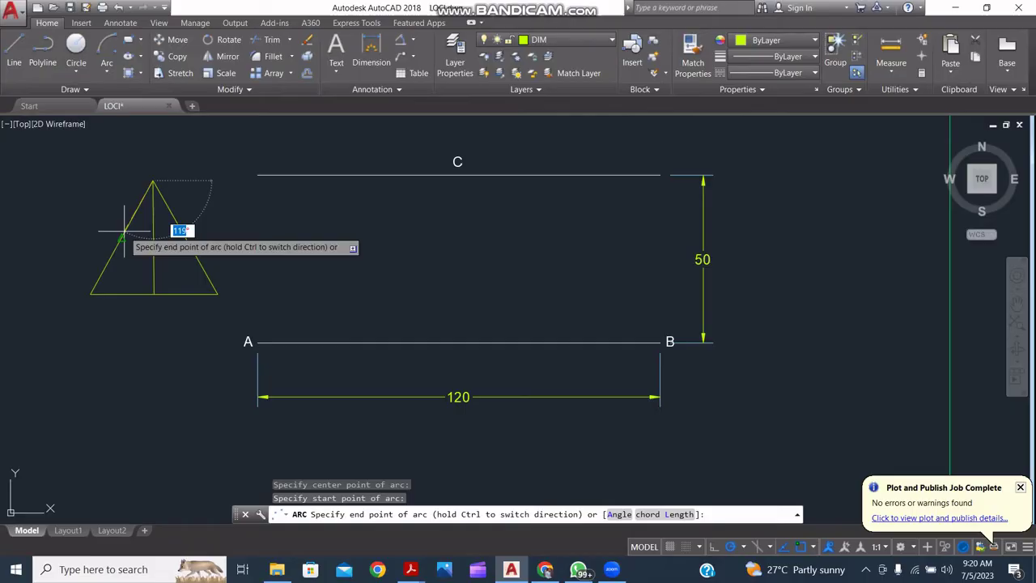
pyautogui.click(112, 231)
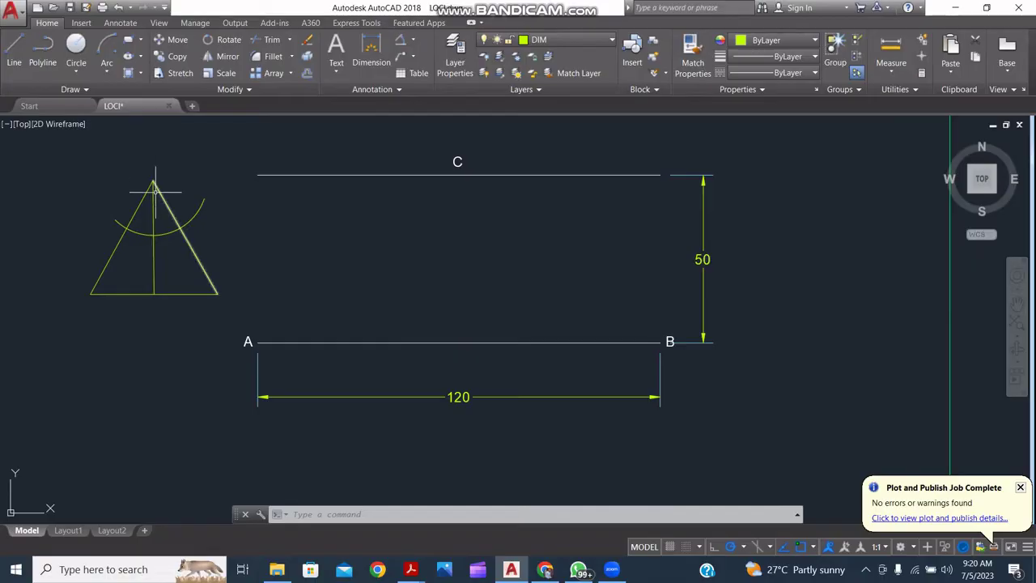
# Make layer 0 current and recentre the view on point A.
pyautogui.moveTo(216, 282); pyautogui.dragTo(259, 289, button='middle')
pyautogui.click(255, 172)
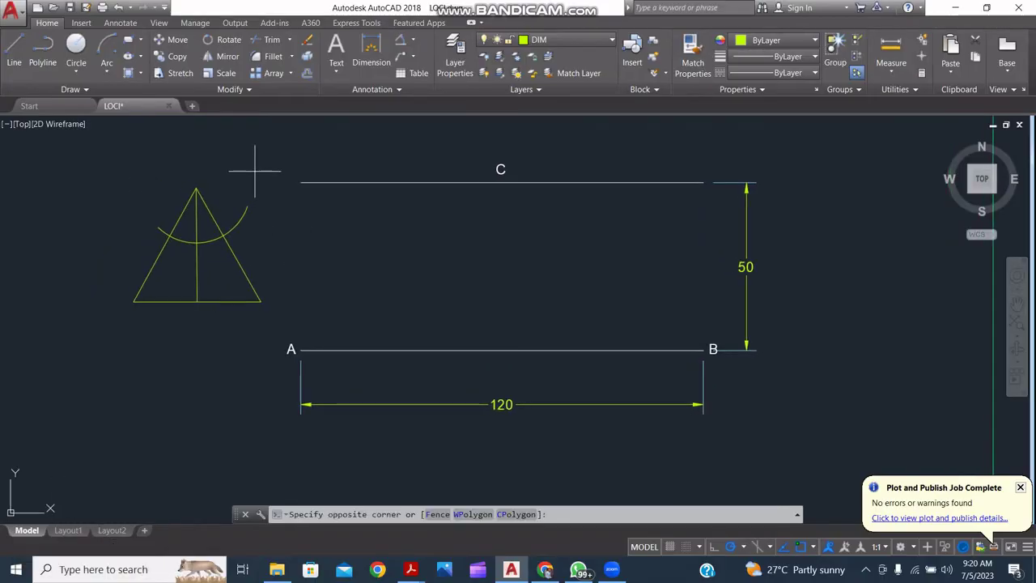
pyautogui.press('Escape')
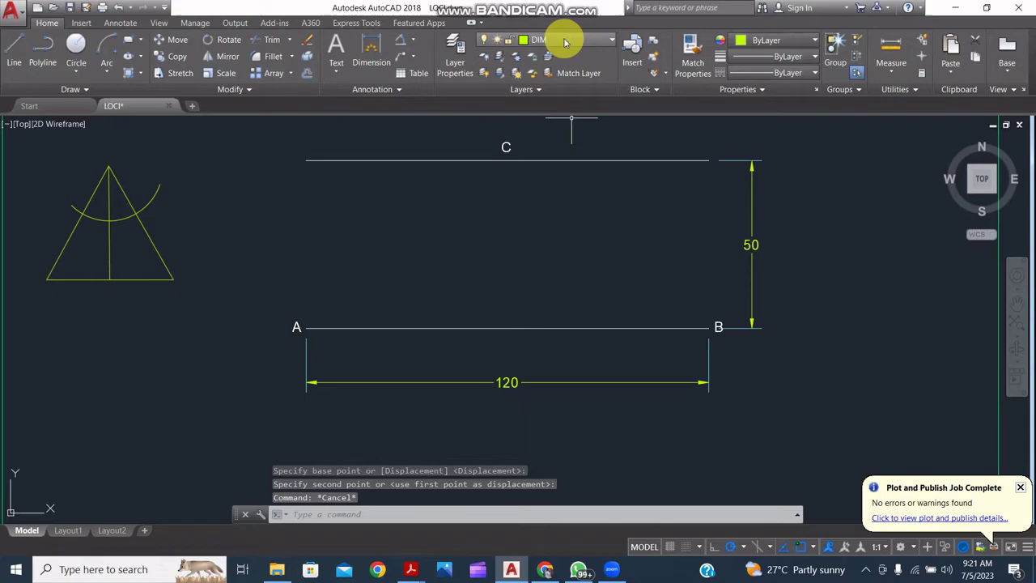
pyautogui.click(564, 39)
pyautogui.click(556, 53)
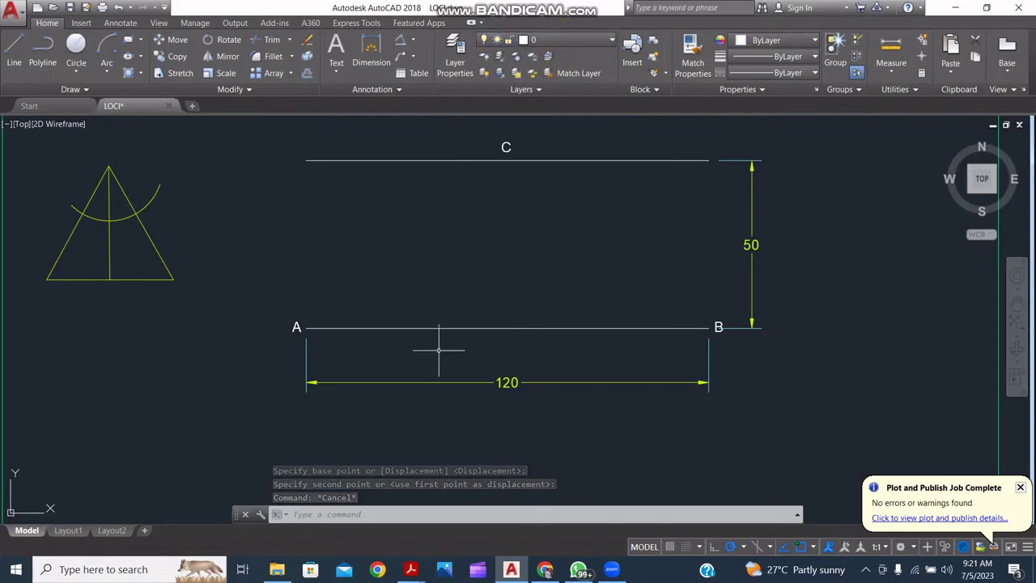
pyautogui.moveTo(480, 290)
pyautogui.mouseDown(button='middle')
pyautogui.moveTo(407, 243)
pyautogui.moveTo(398, 214)
pyautogui.mouseUp(button='middle')
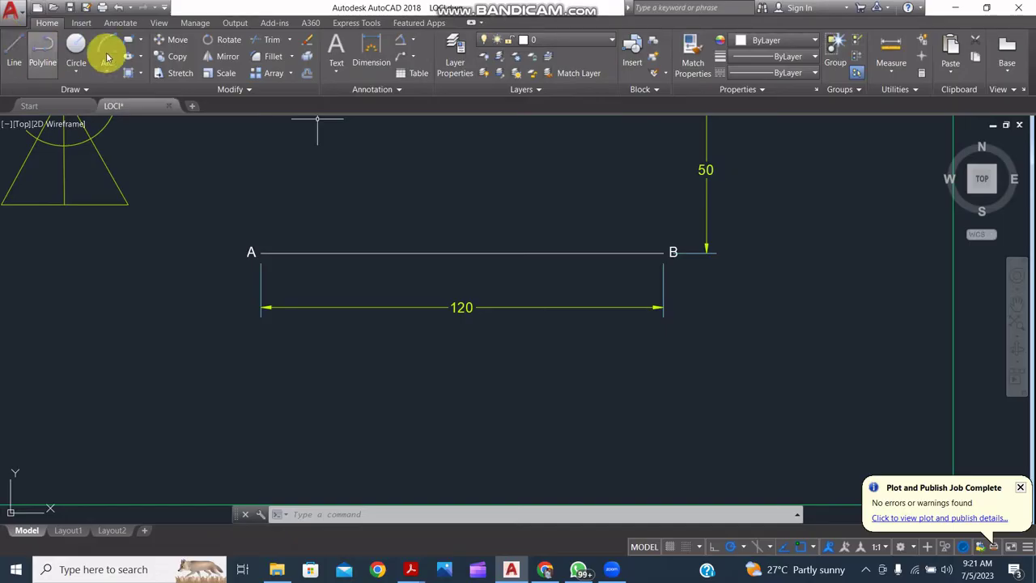
# Draw a radius-20 arc centred on point A, below base AB.
pyautogui.click(106, 46)
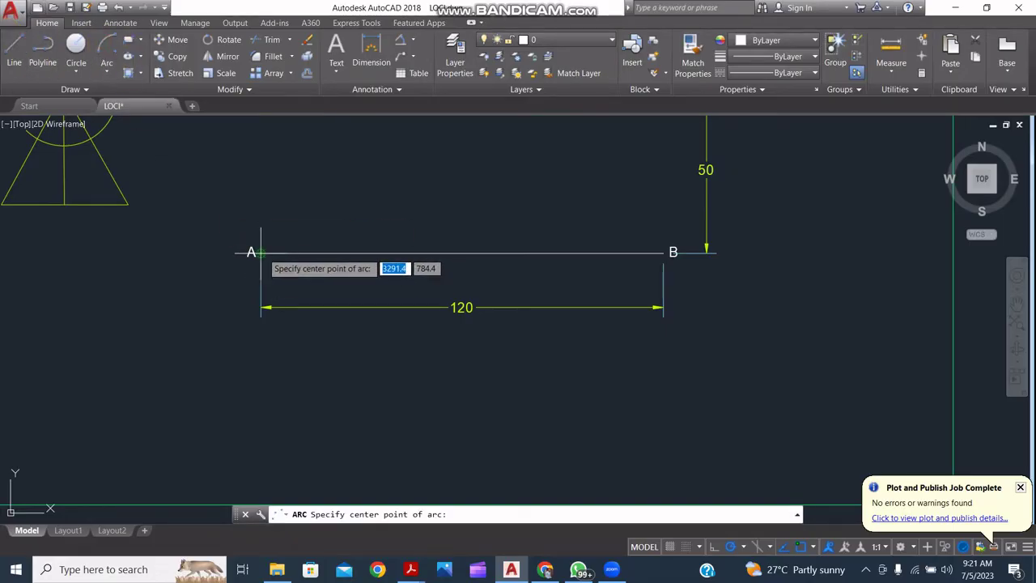
pyautogui.click(261, 252)
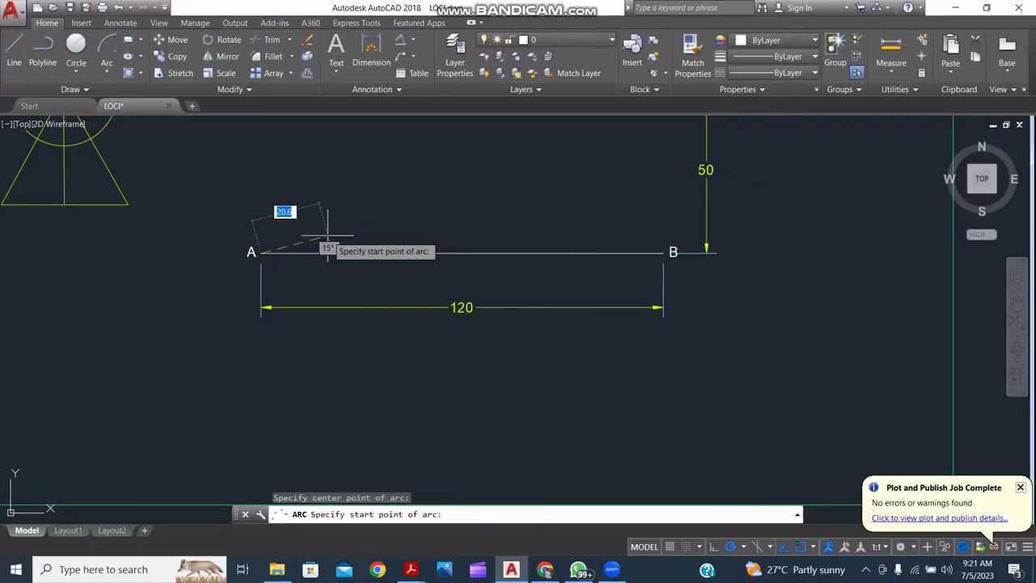
pyautogui.press('Return')
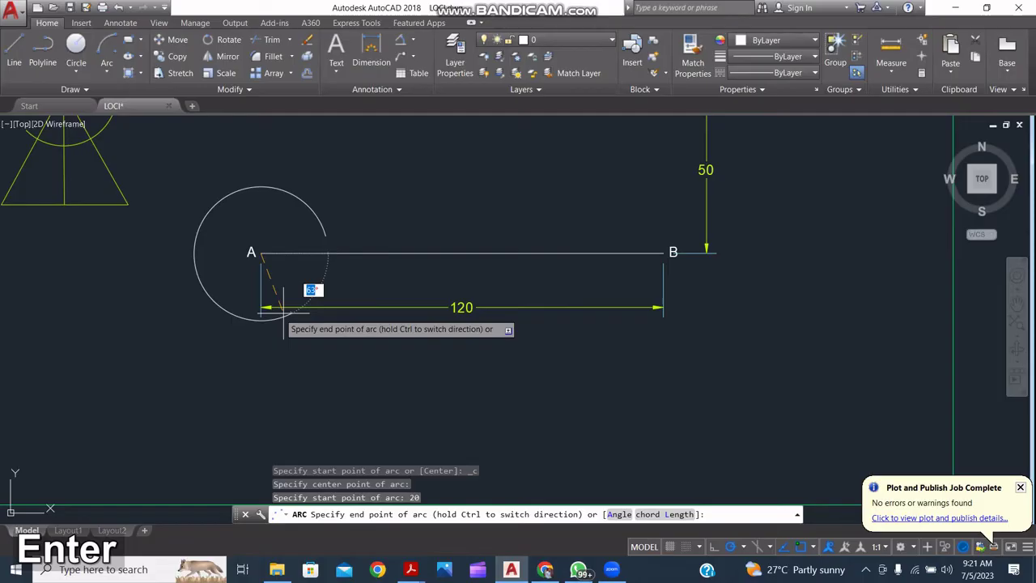
pyautogui.press('ctrl')
pyautogui.click(161, 306)
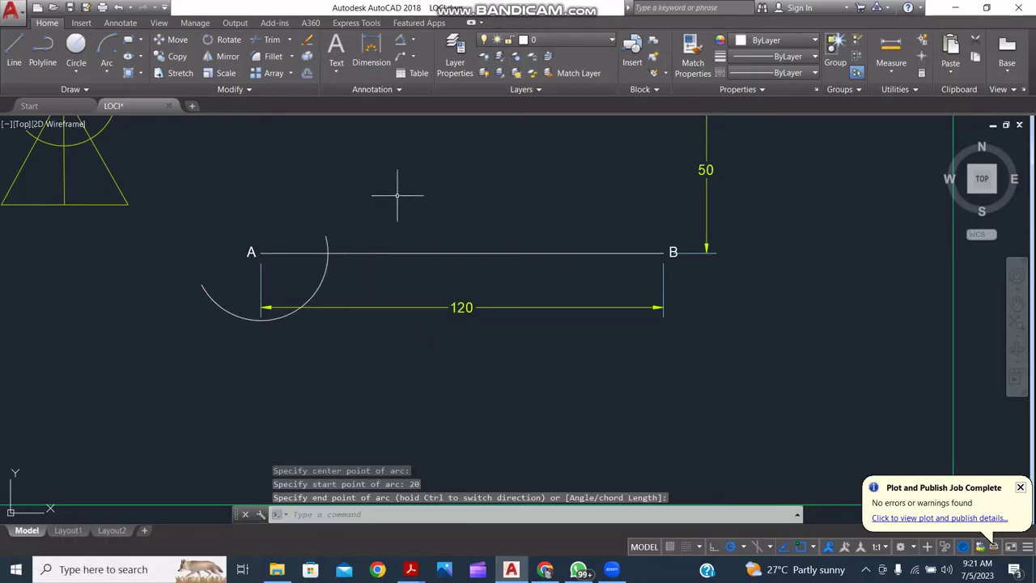
pyautogui.click(106, 45)
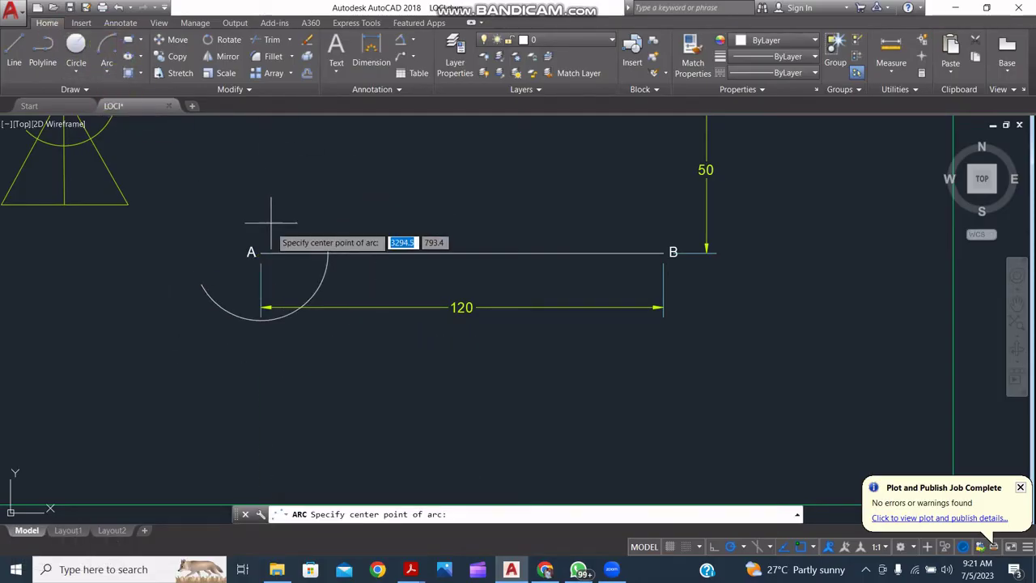
pyautogui.click(261, 253)
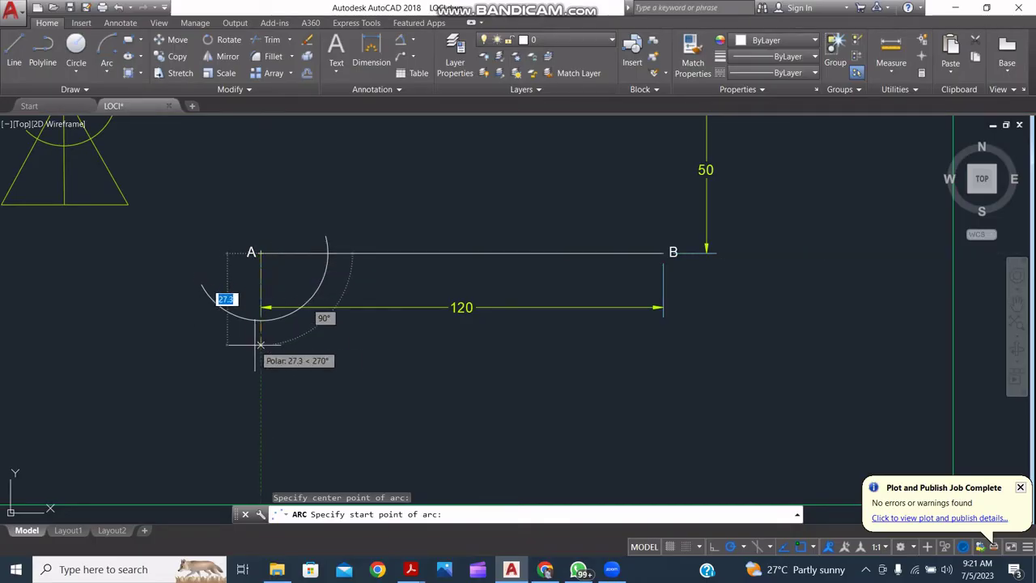
pyautogui.write('20')
pyautogui.press('Return')
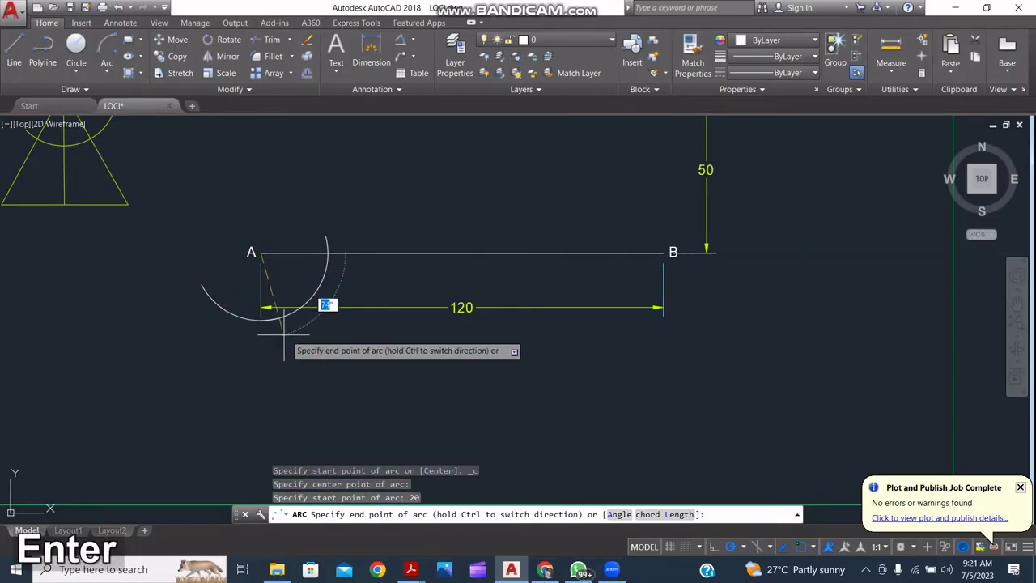
pyautogui.press('Escape')
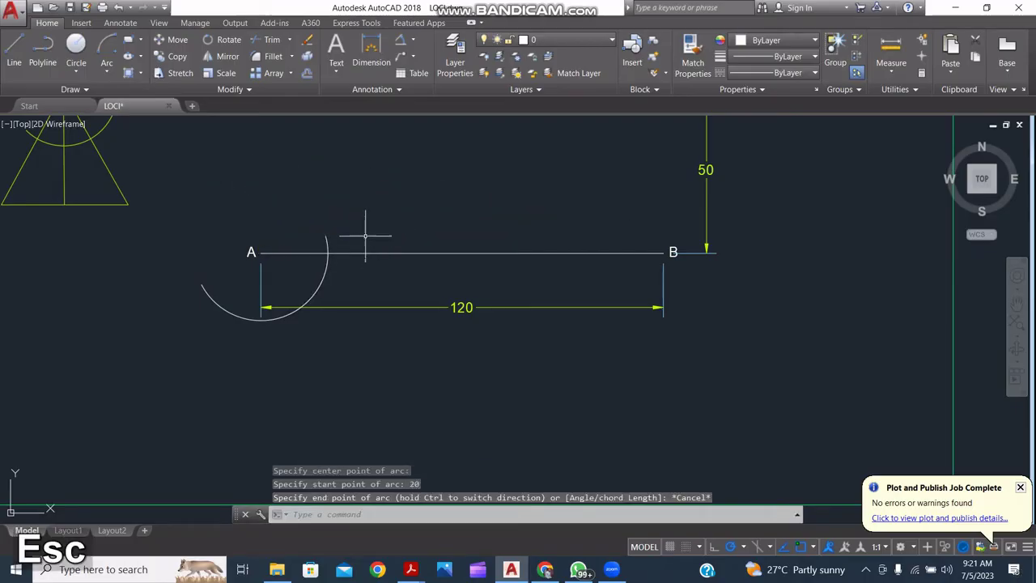
# Add a radius-20 arc centred where the first arc crosses AB.
pyautogui.click(105, 42)
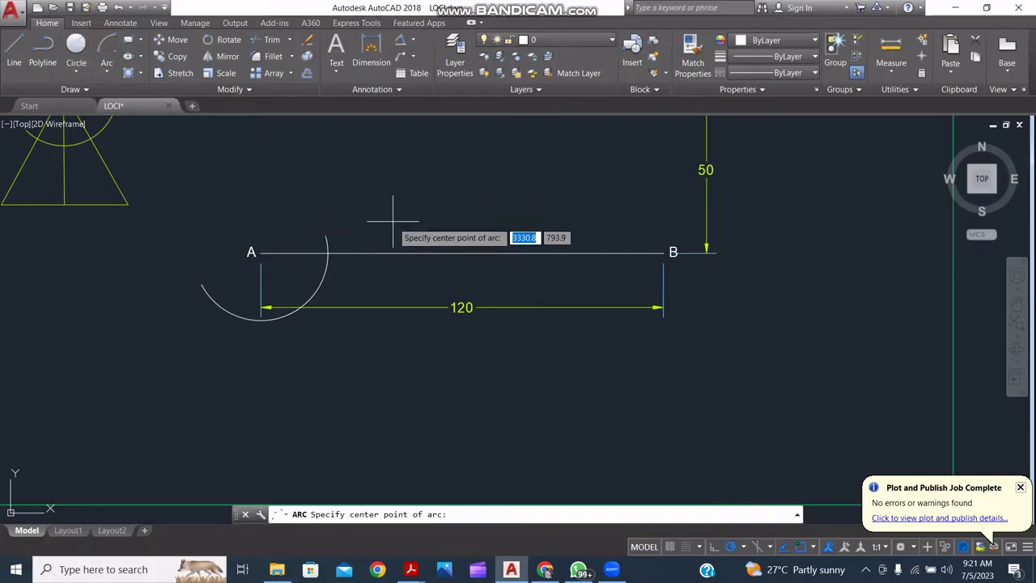
pyautogui.click(327, 253)
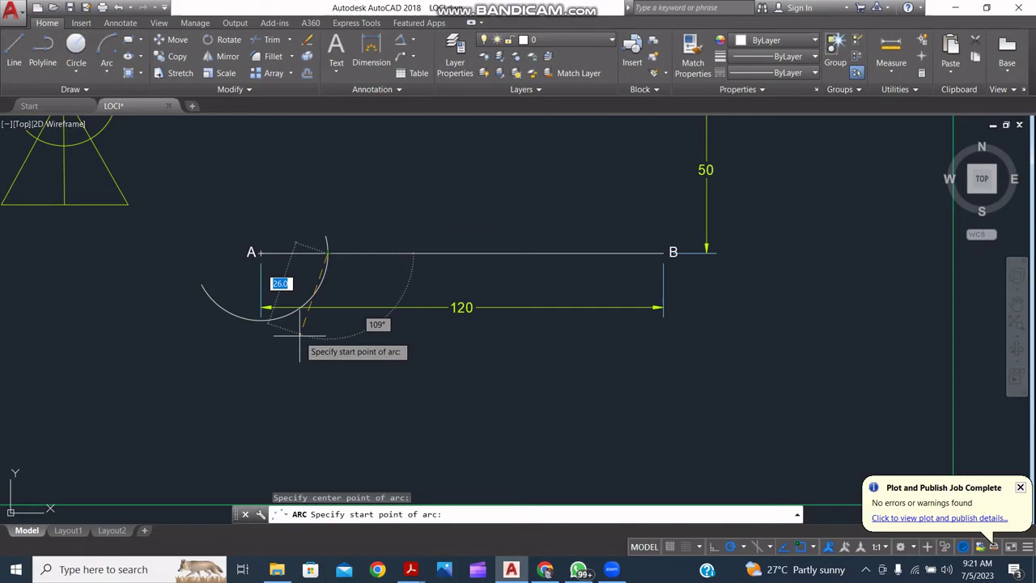
pyautogui.write('20')
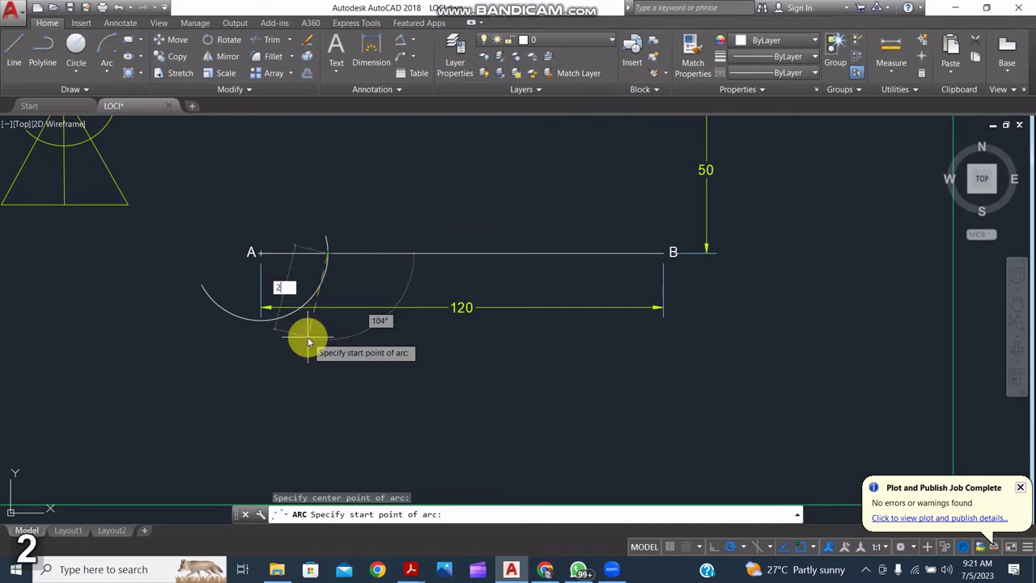
pyautogui.press('Return')
pyautogui.press('ctrl')
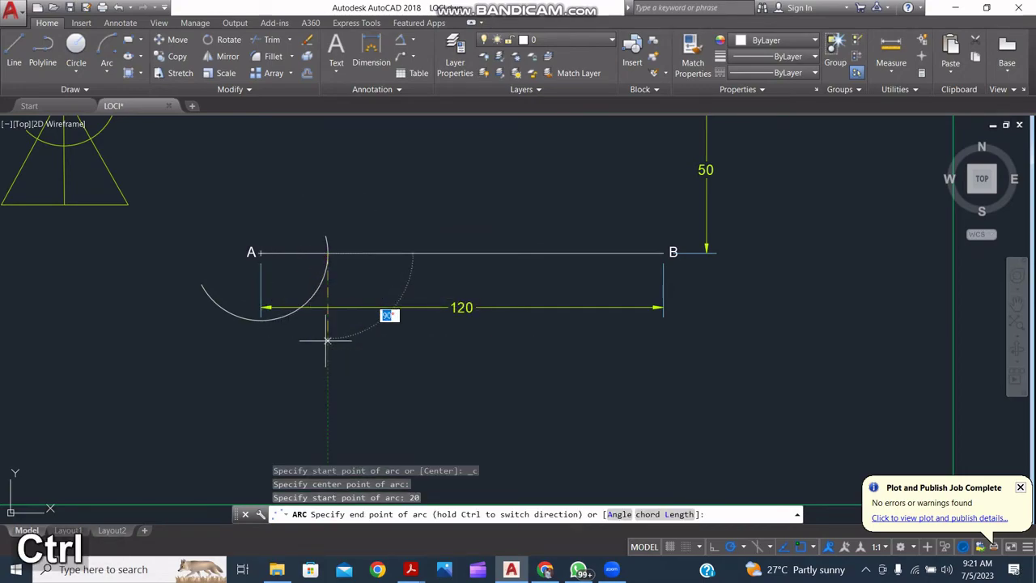
pyautogui.press('Escape')
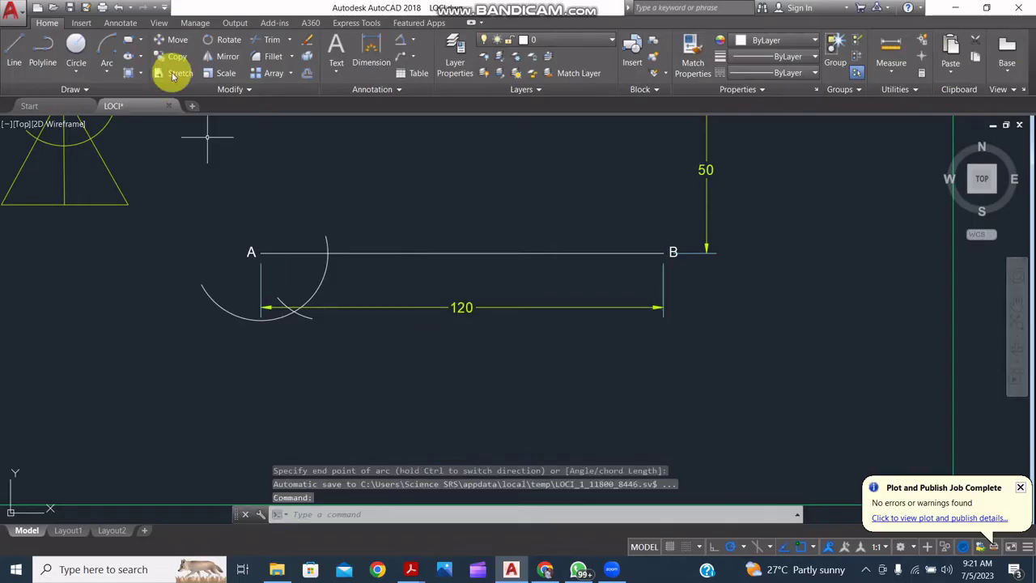
# Draw a line from A to the arc, slanting 60° below AB.
pyautogui.click(15, 49)
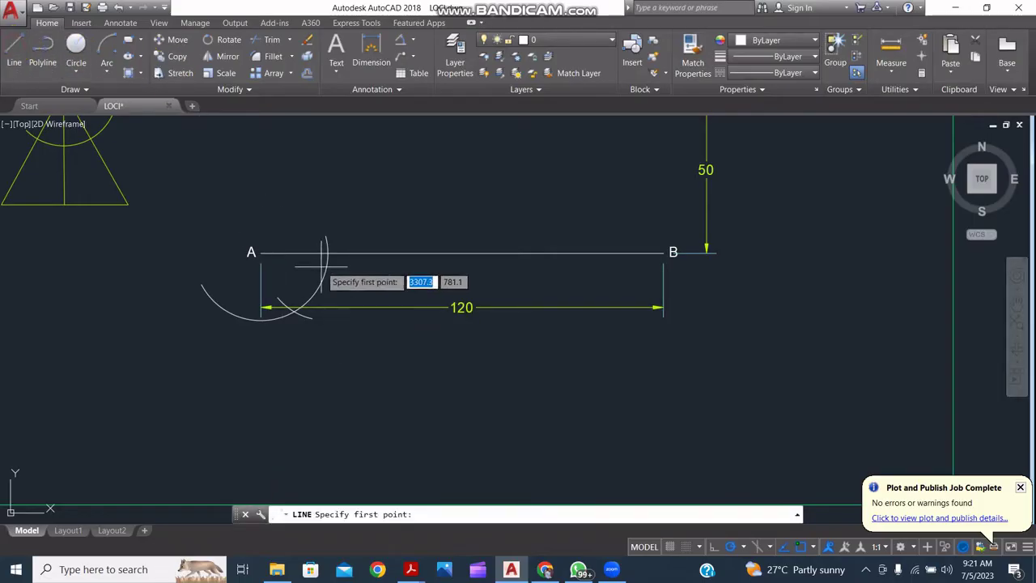
pyautogui.click(260, 253)
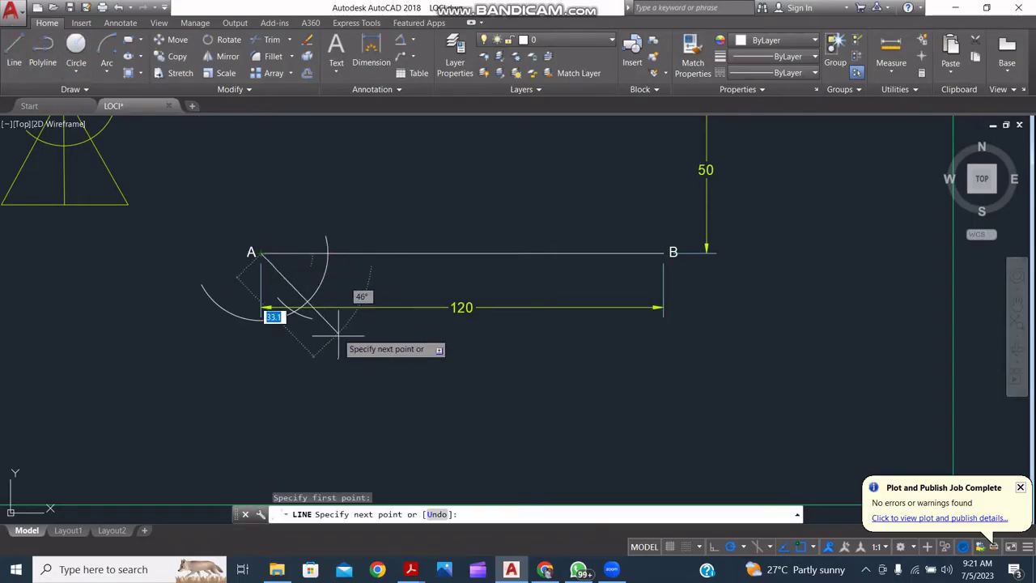
pyautogui.click(294, 311)
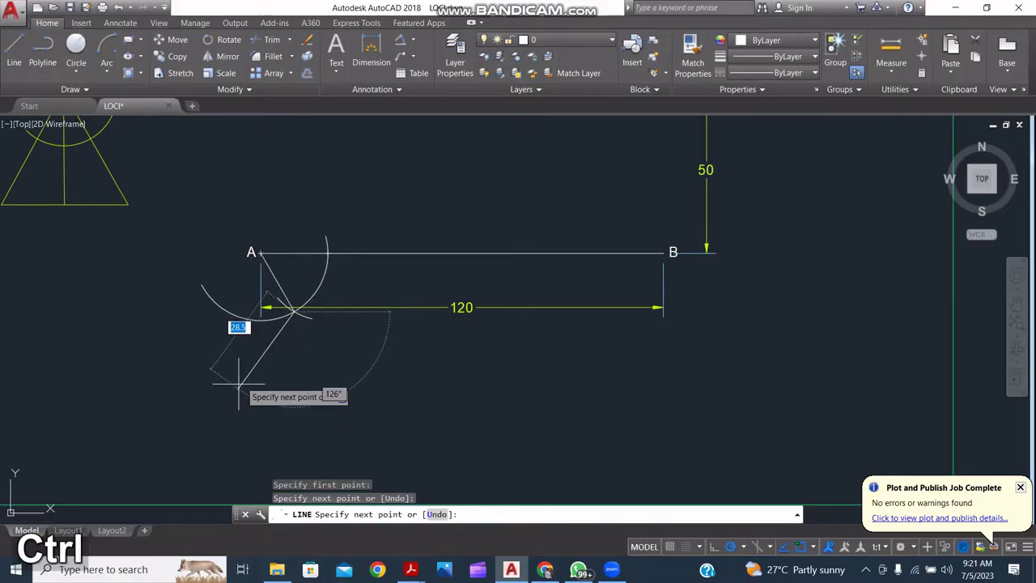
pyautogui.press('Escape')
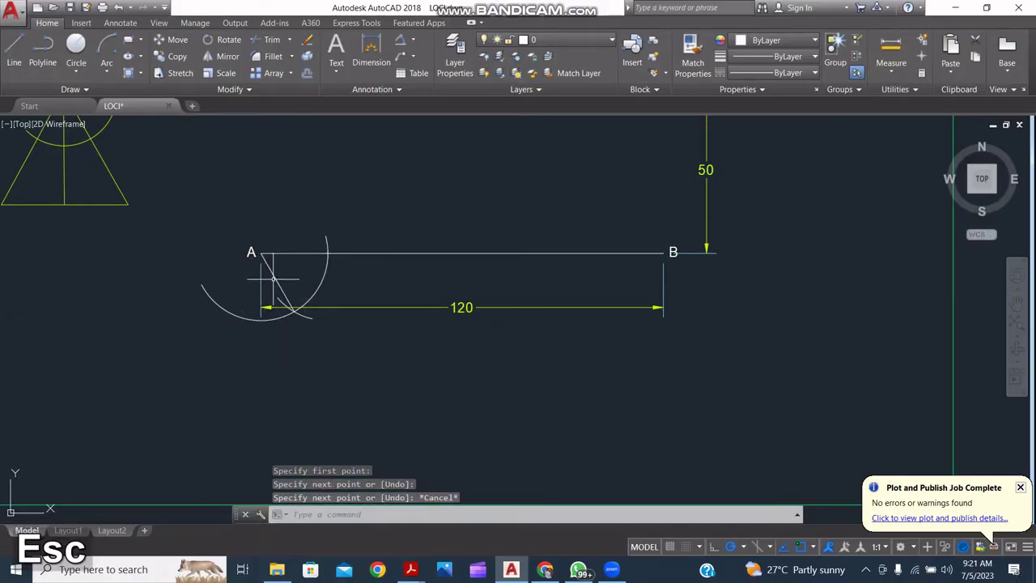
# Lengthen the 60° slanted line from A well past the arc.
pyautogui.click(275, 279)
pyautogui.click(306, 313)
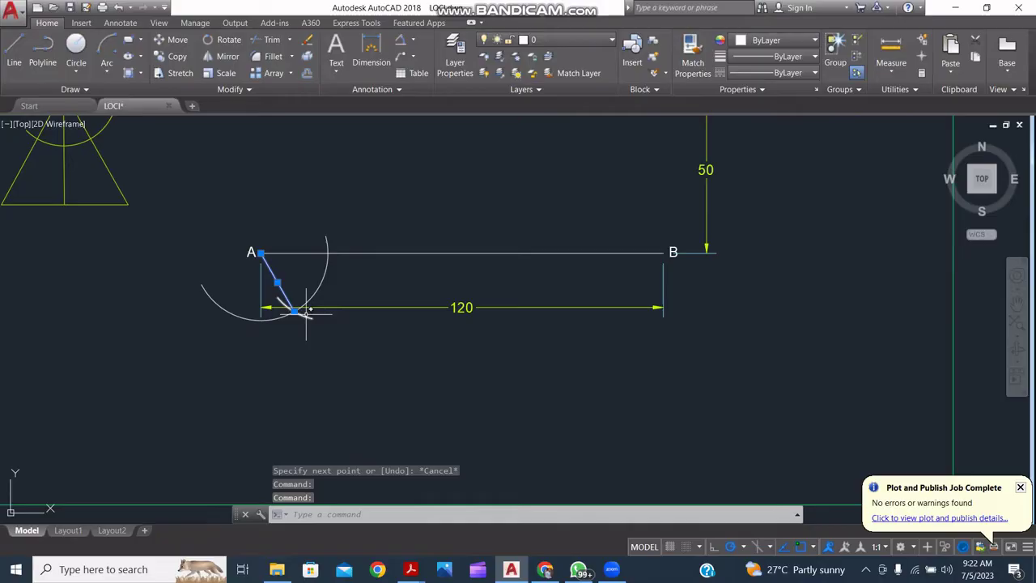
pyautogui.click(294, 312)
pyautogui.press('ctrl')
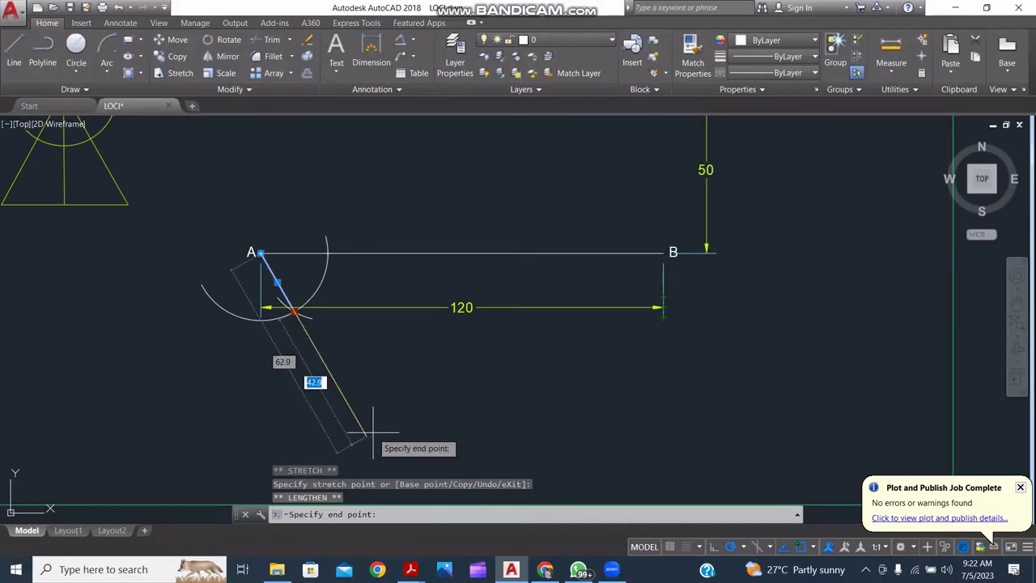
pyautogui.press('Escape')
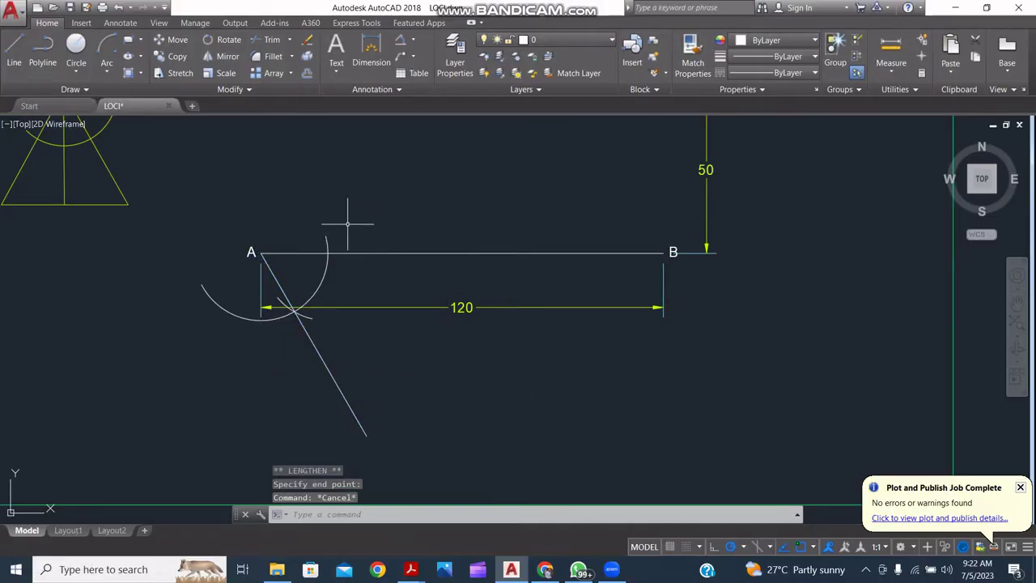
pyautogui.moveTo(332, 265); pyautogui.dragTo(349, 295, button='middle')
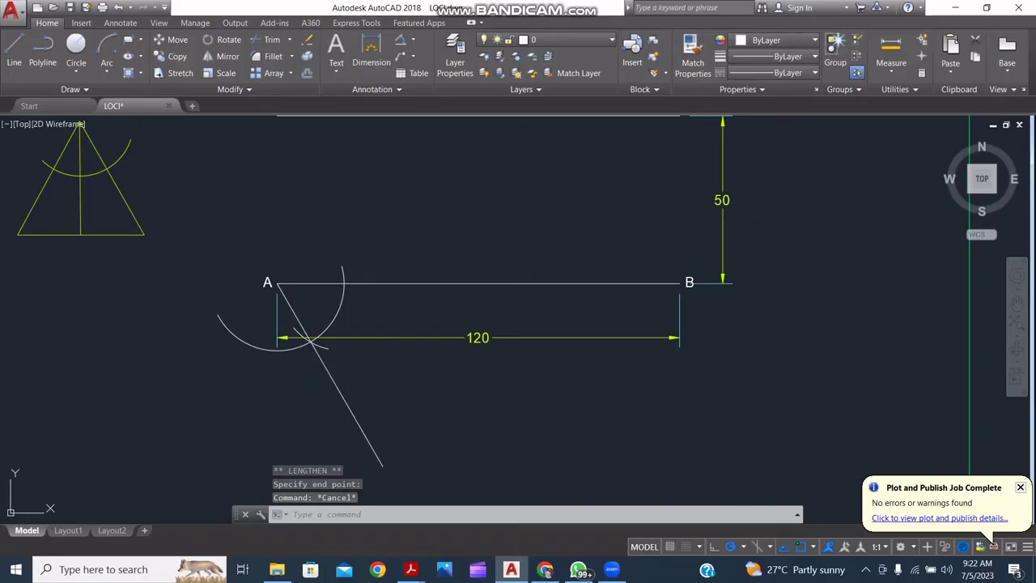
pyautogui.click(358, 381)
pyautogui.click(291, 405)
pyautogui.press('Escape')
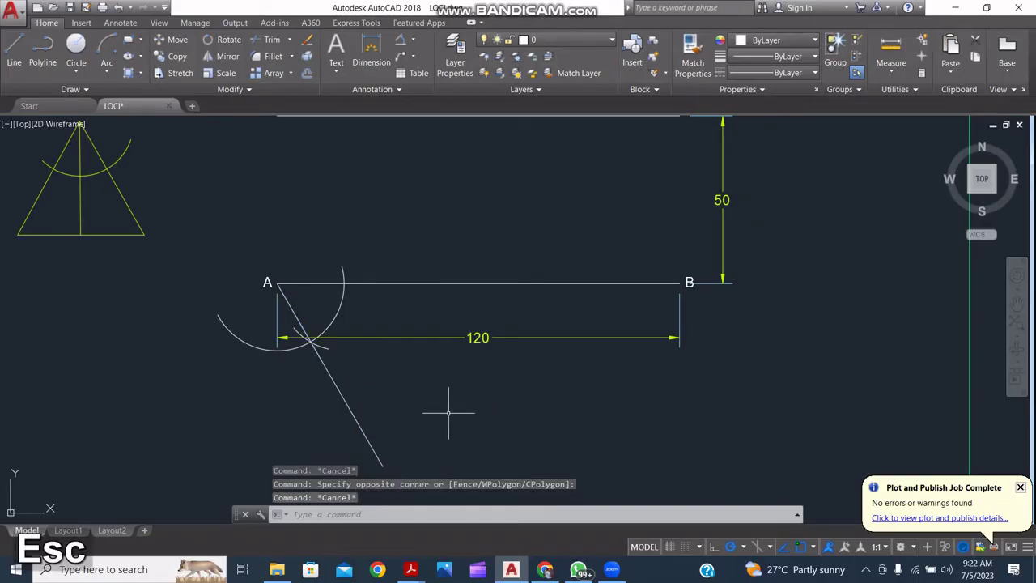
# Lengthen the arc around A upward above AB.
pyautogui.click(11, 58)
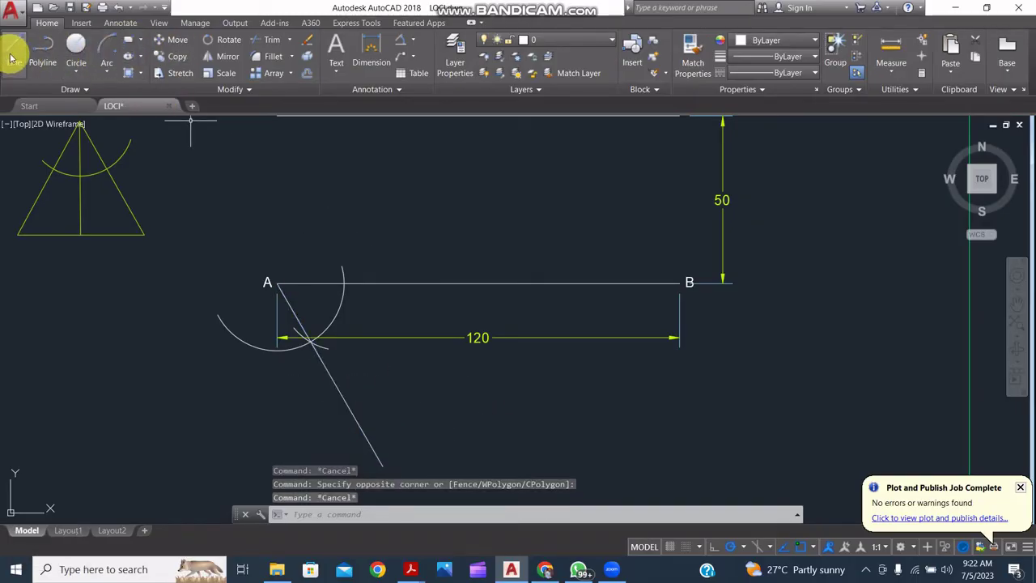
pyautogui.click(343, 275)
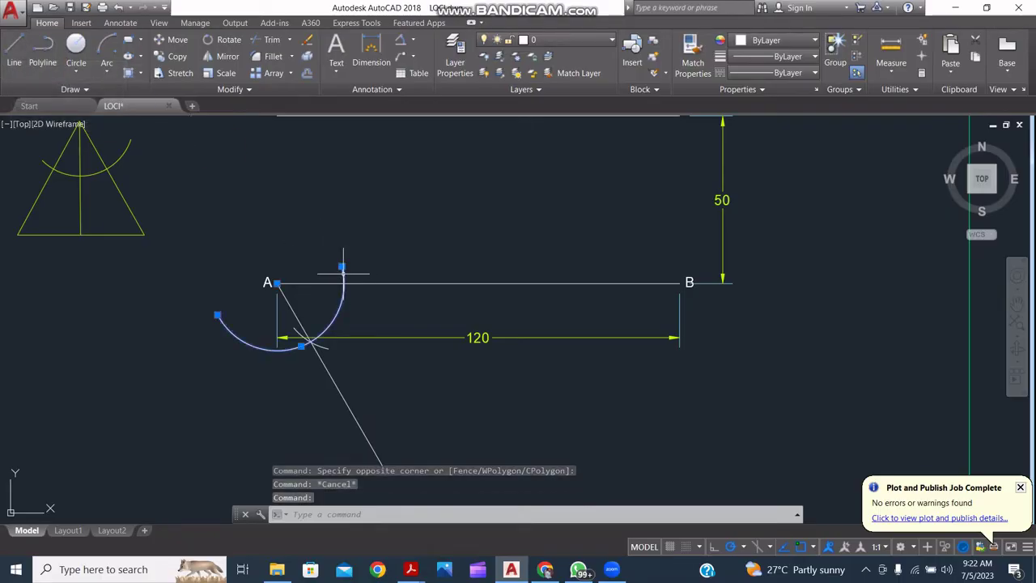
pyautogui.click(341, 266)
pyautogui.press('ctrl')
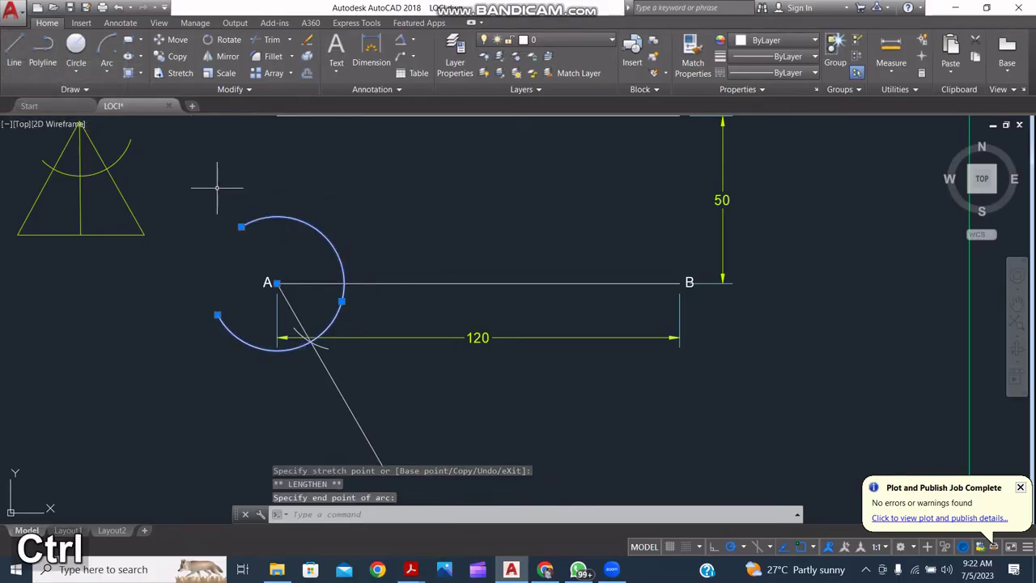
# Draw a radius-20 arc above AB centred where the big arc crosses AB.
pyautogui.click(108, 51)
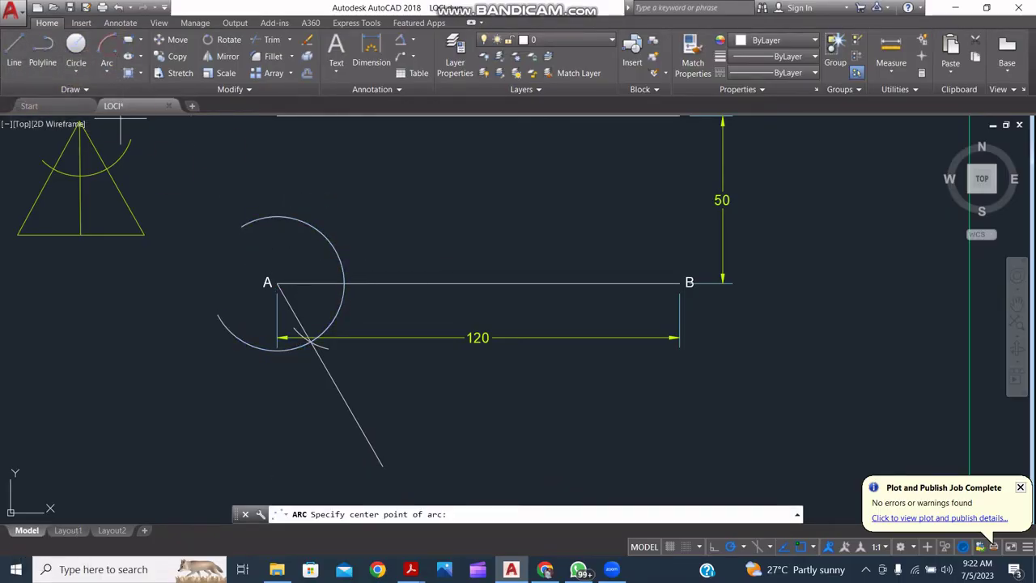
pyautogui.click(344, 283)
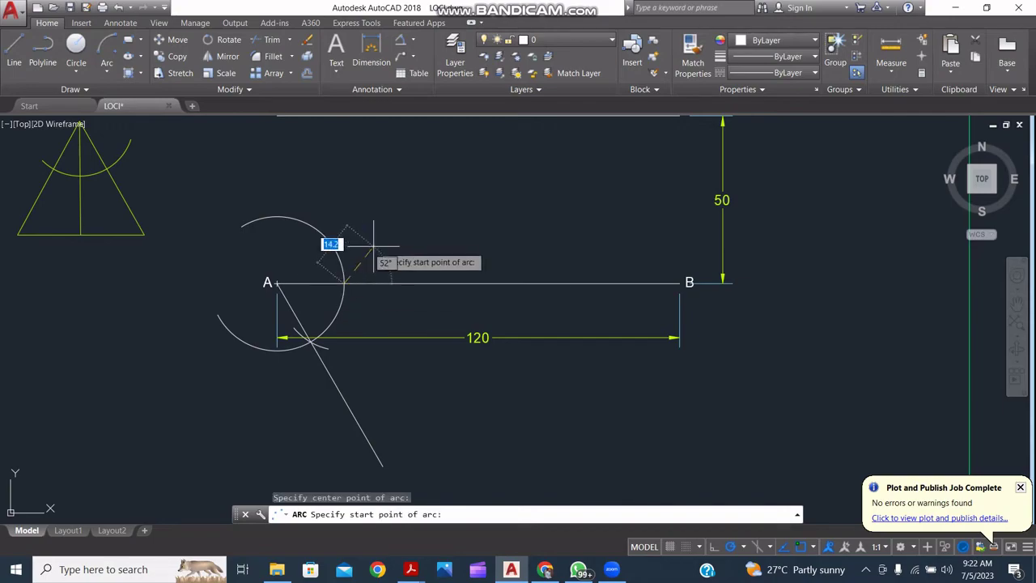
pyautogui.write('20')
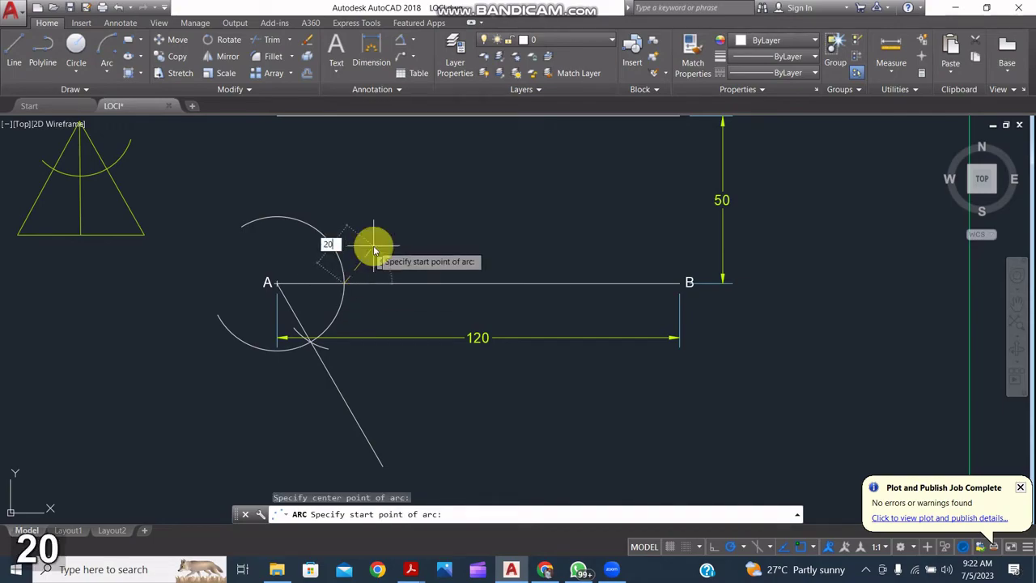
pyautogui.press('Return')
pyautogui.click(382, 235)
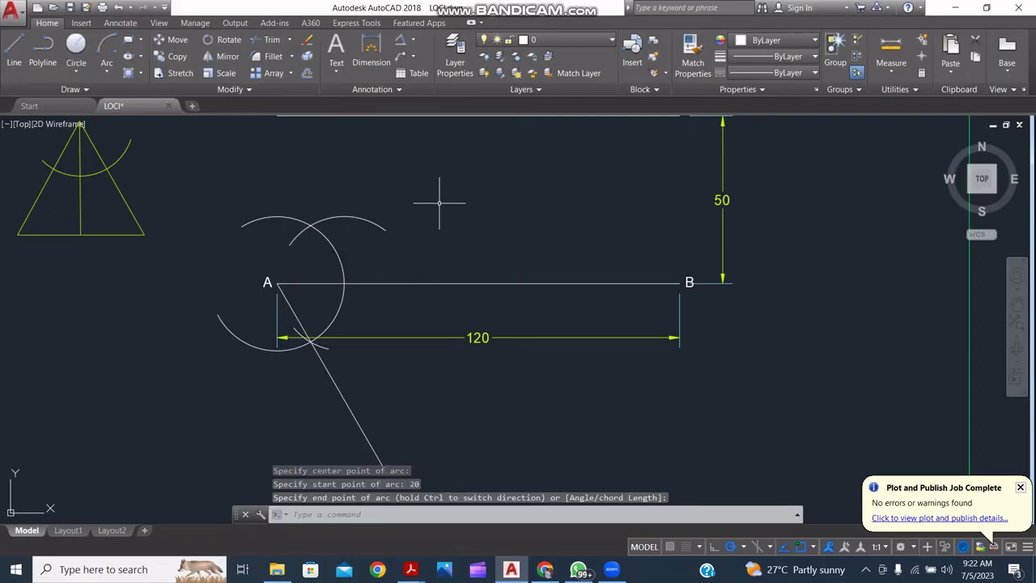
pyautogui.click(107, 46)
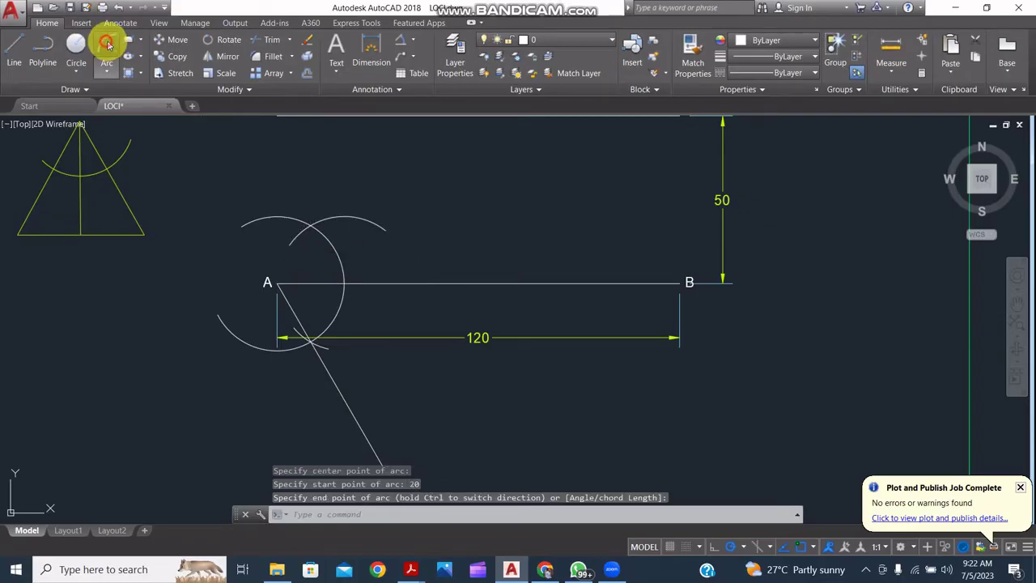
pyautogui.click(344, 283)
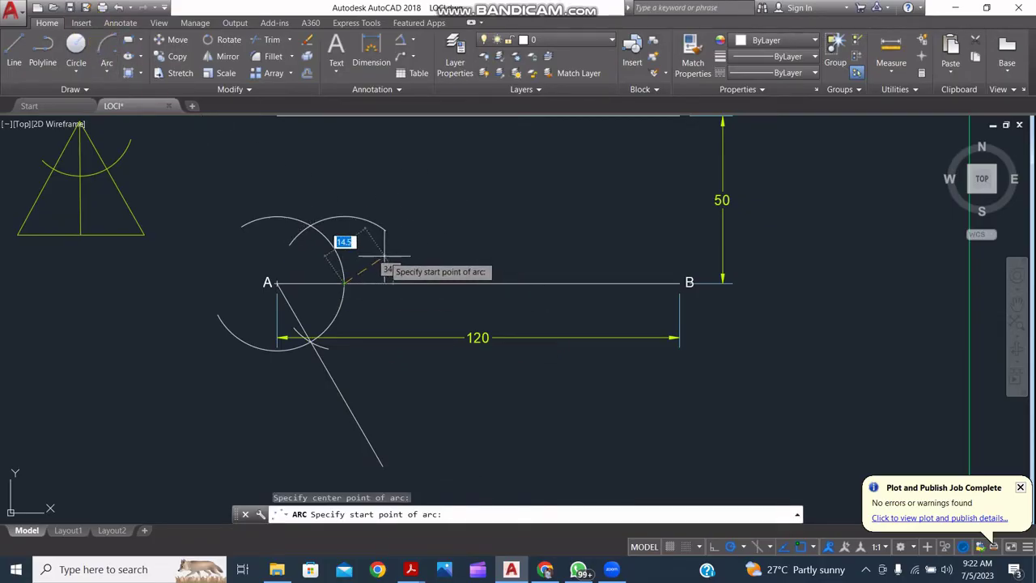
pyautogui.write('20')
pyautogui.press('Return')
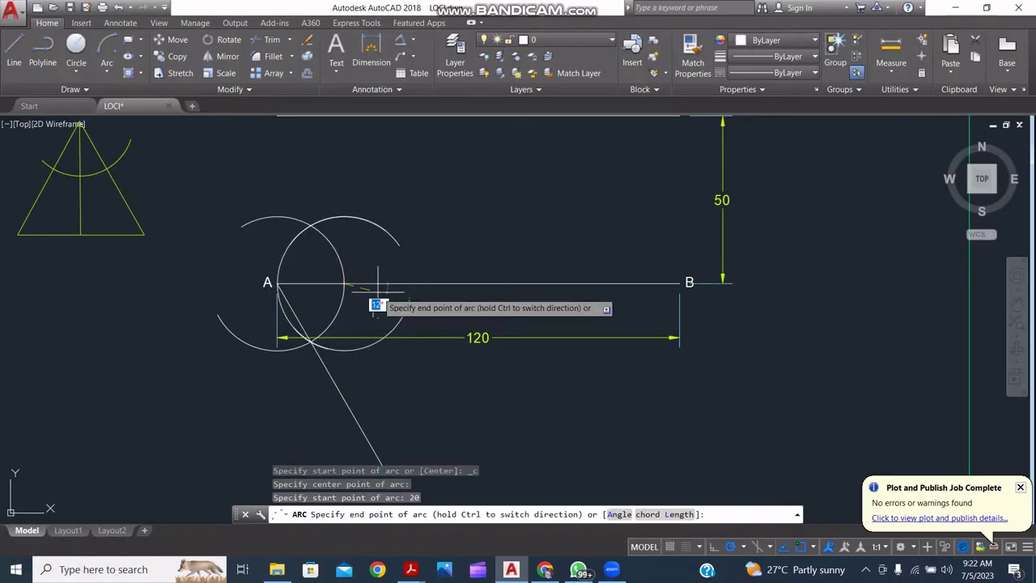
pyautogui.press('Escape')
# Draw a second radius-20 arc centred on the arc intersection, crossing the first.
pyautogui.click(105, 58)
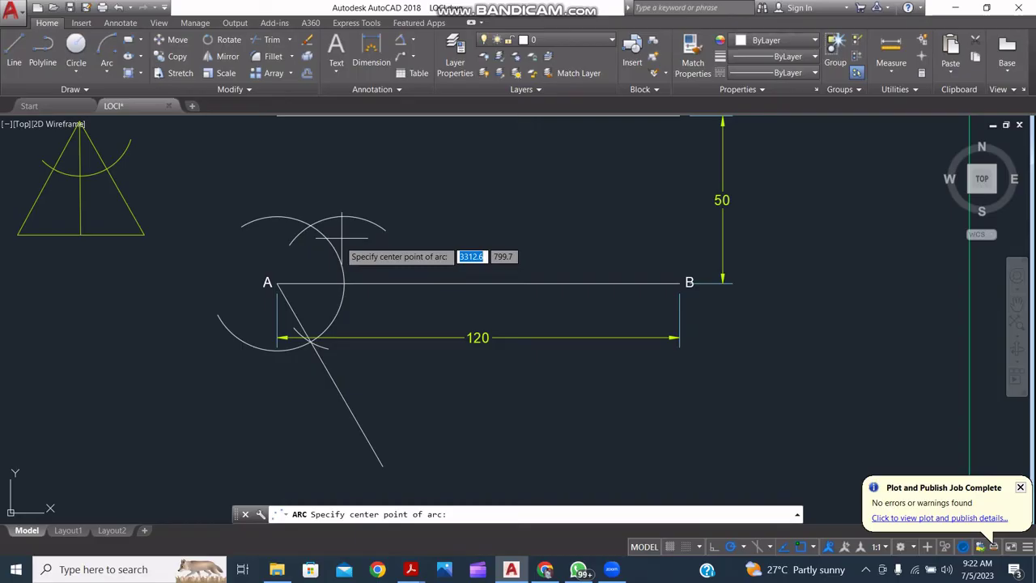
pyautogui.click(310, 225)
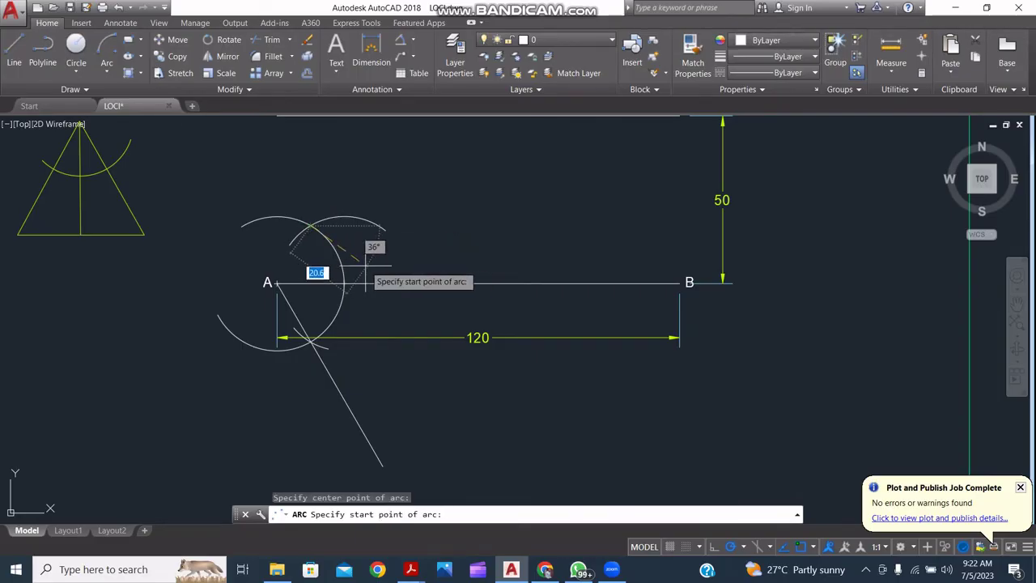
pyautogui.write('20')
pyautogui.press('Return')
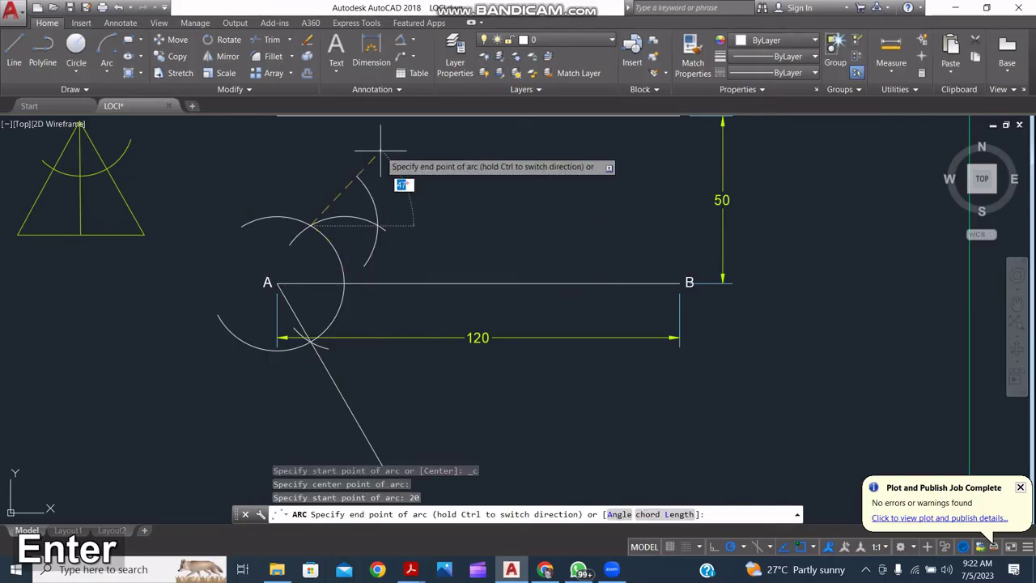
pyautogui.click(373, 192)
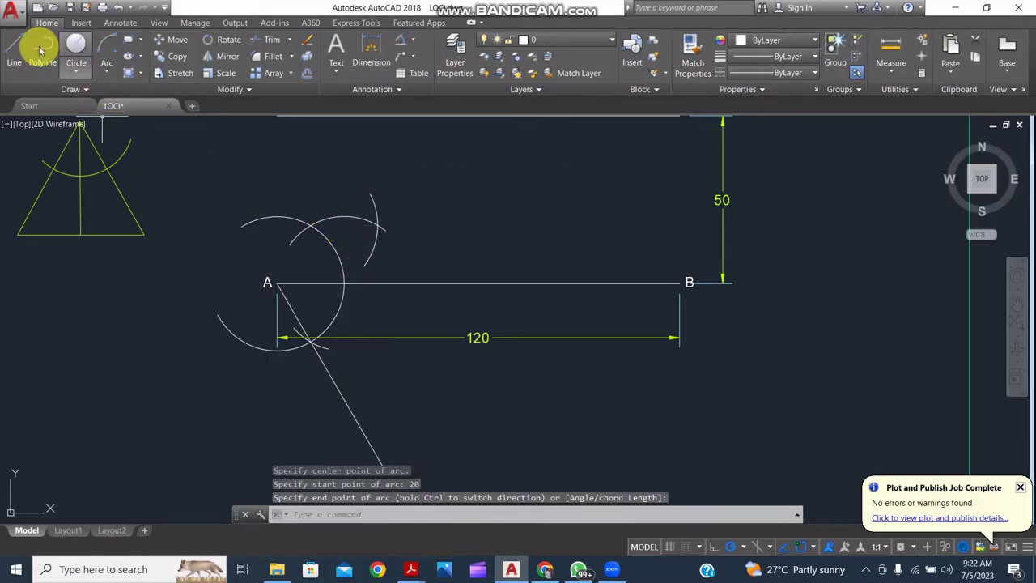
pyautogui.click(14, 48)
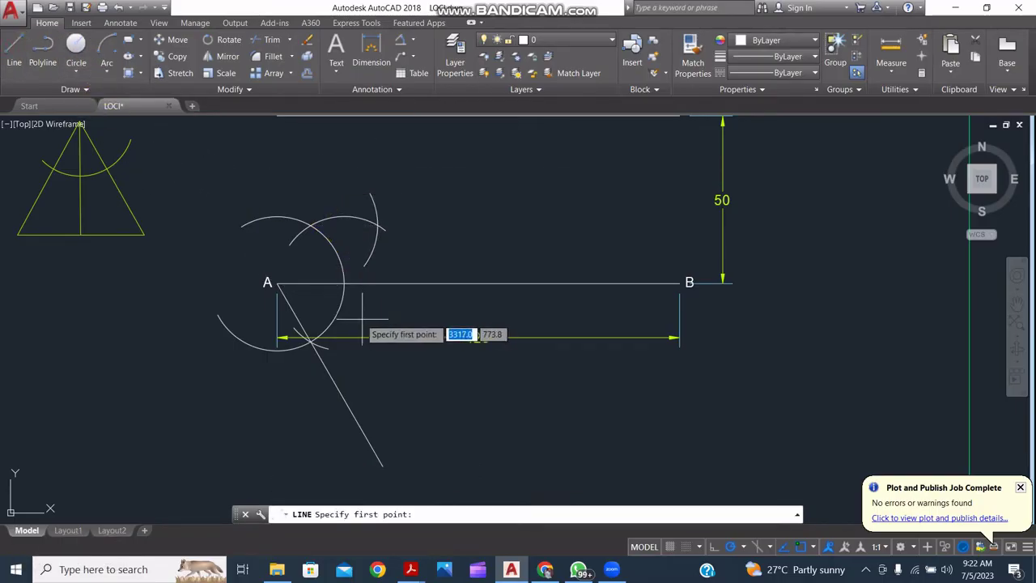
# Lengthen the line from A through the arcs' crossing up toward line C.
pyautogui.click(278, 283)
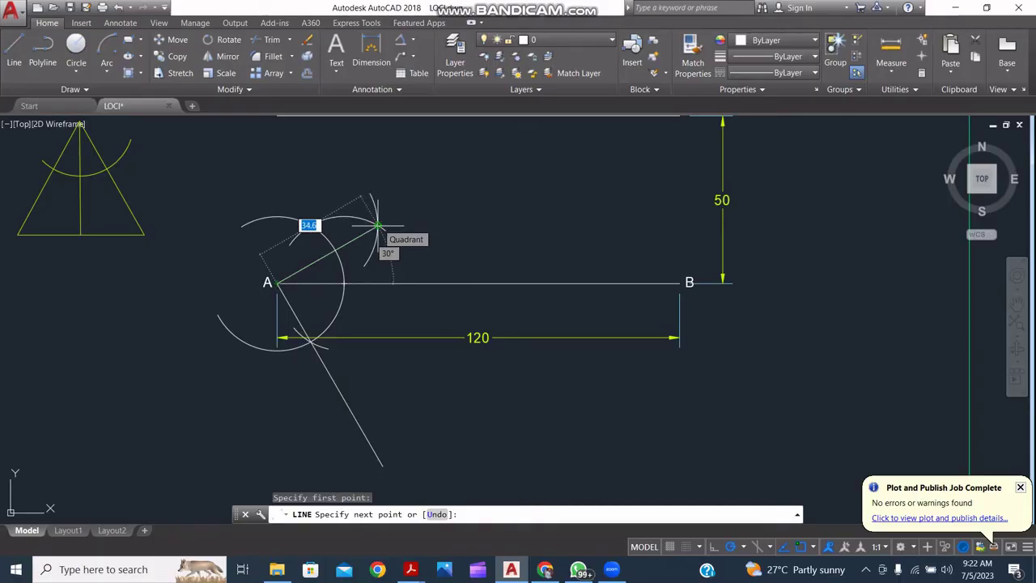
pyautogui.scroll(7, 377, 226)
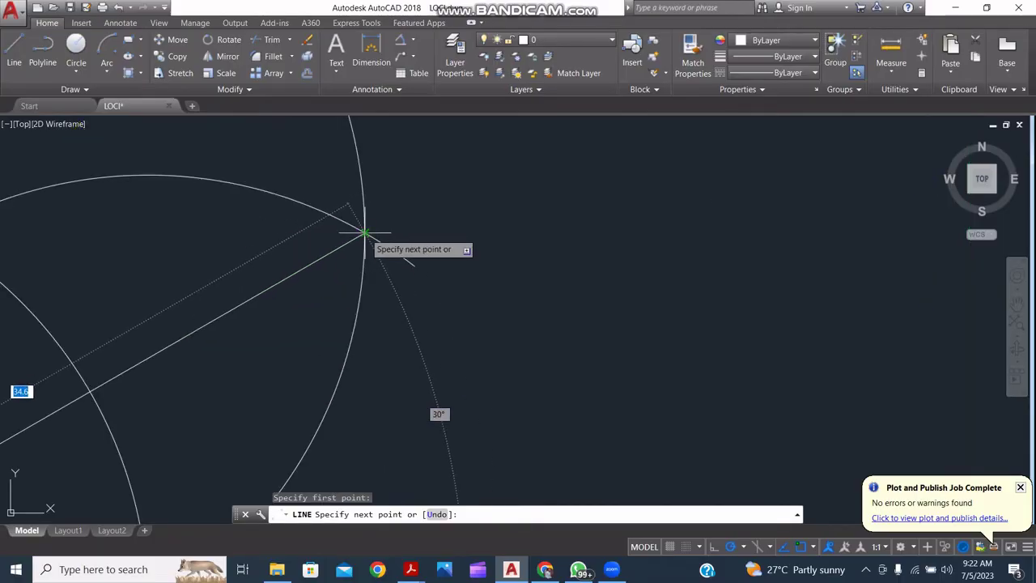
pyautogui.press('Escape')
pyautogui.scroll(-7, 510, 299)
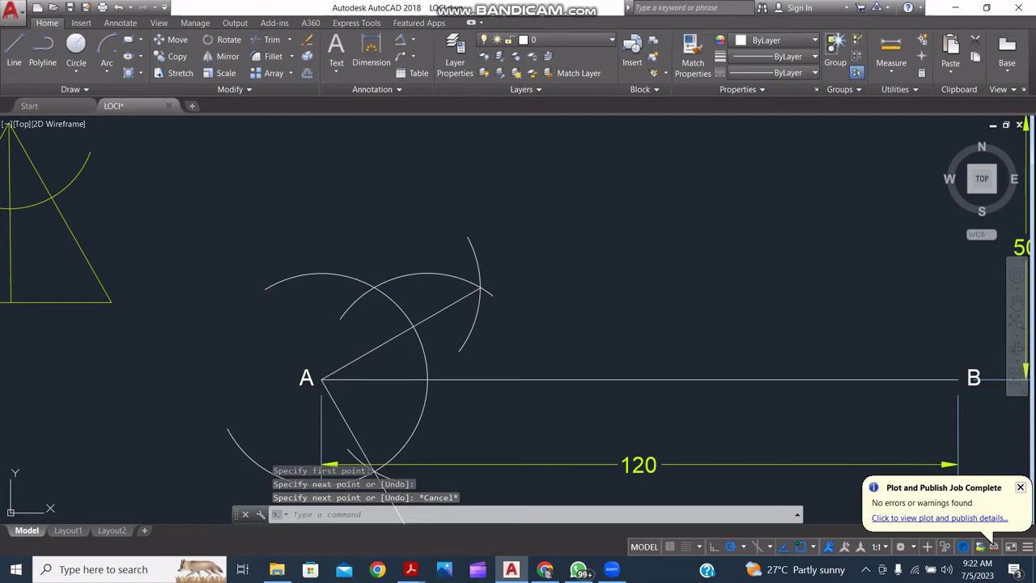
pyautogui.click(482, 286)
pyautogui.click(480, 287)
pyautogui.press('ctrl')
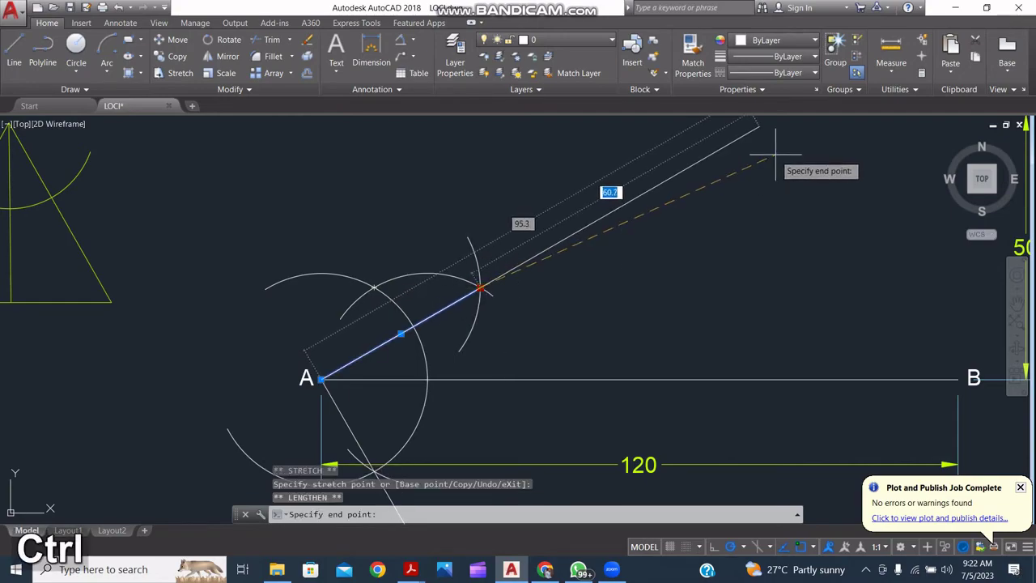
pyautogui.moveTo(777, 146); pyautogui.dragTo(639, 195, button='middle')
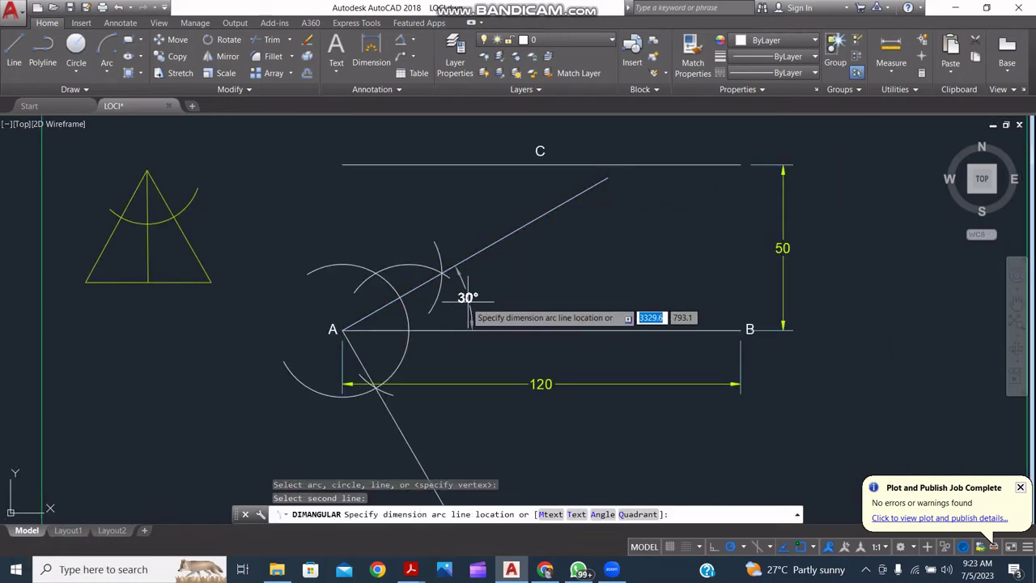
pyautogui.press('Escape')
pyautogui.press('space')
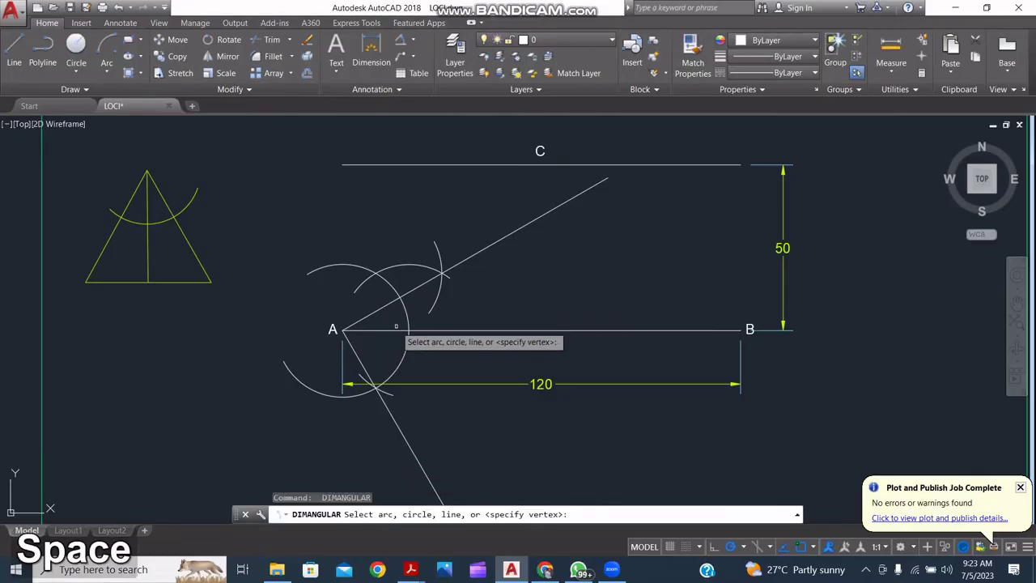
pyautogui.click(393, 330)
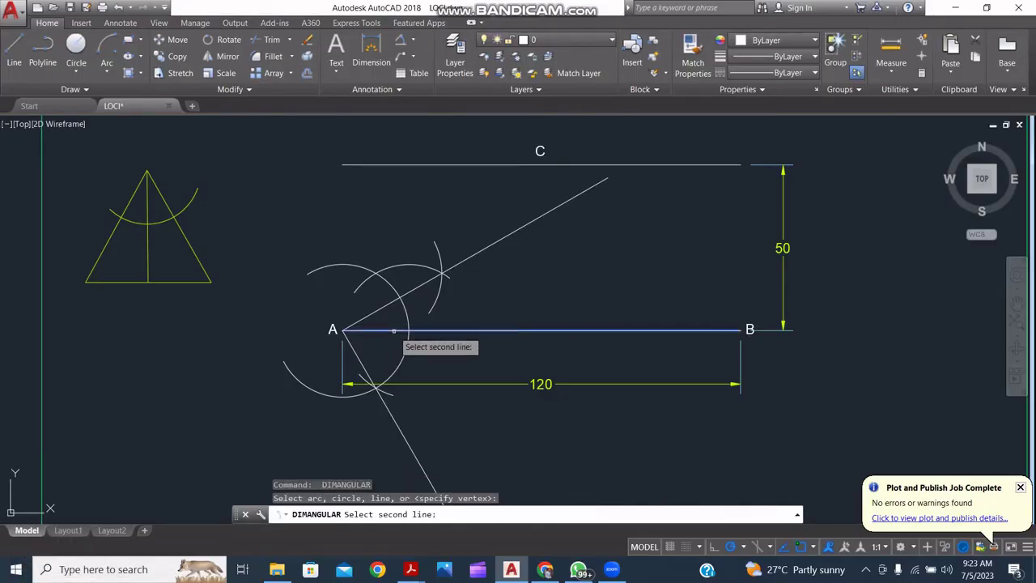
pyautogui.click(357, 354)
pyautogui.press('Escape')
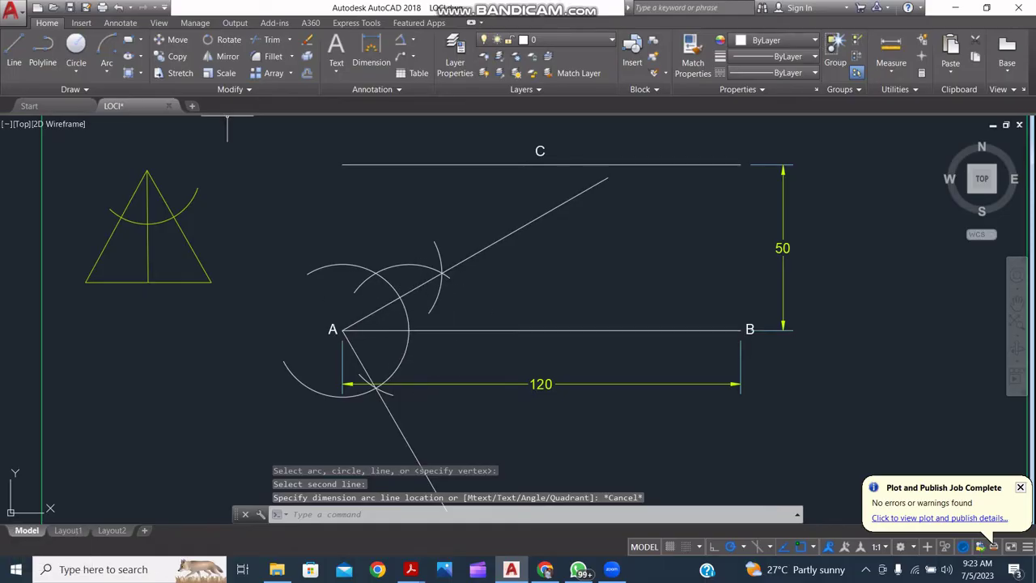
pyautogui.press('space')
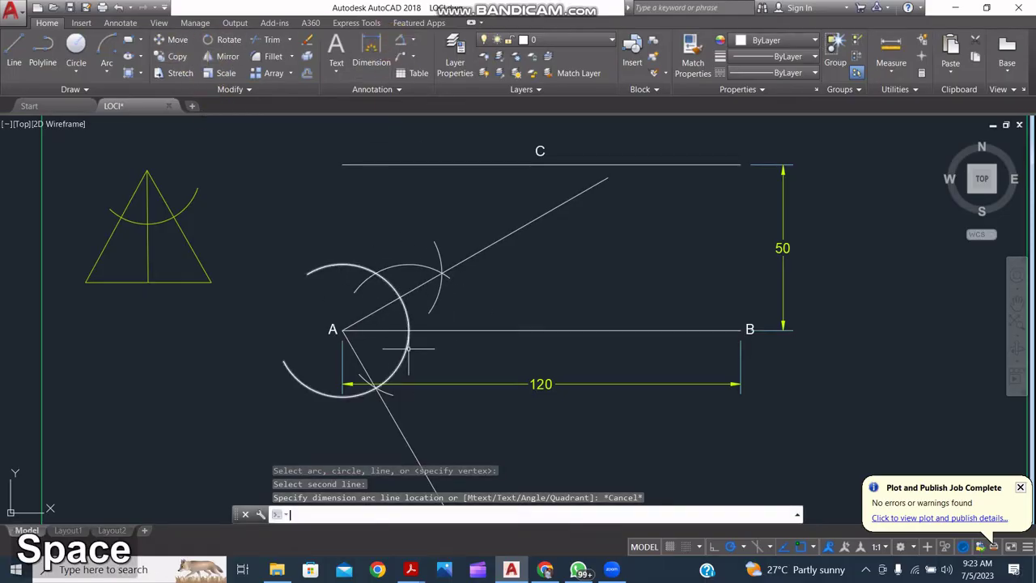
pyautogui.click(374, 312)
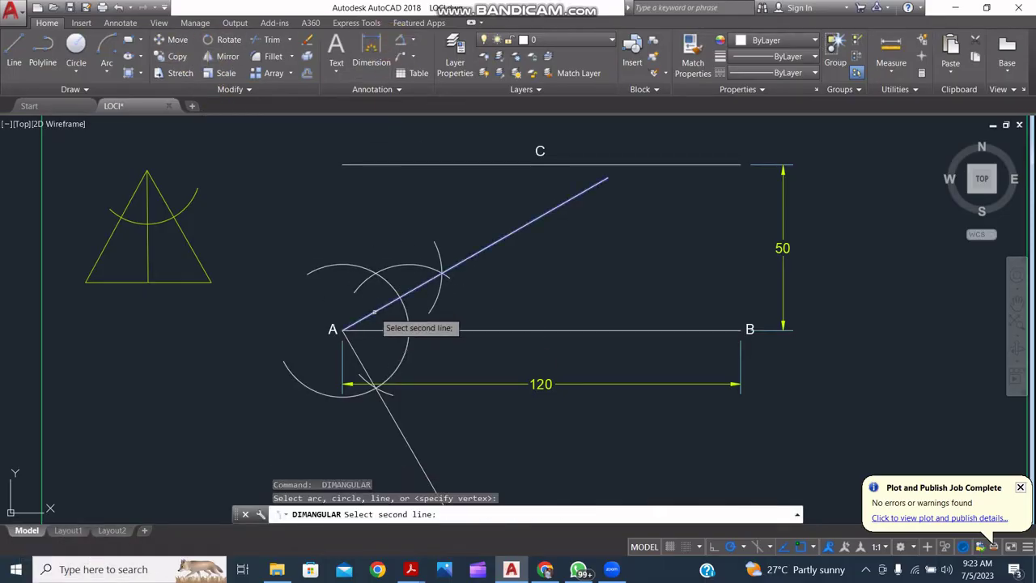
pyautogui.click(358, 355)
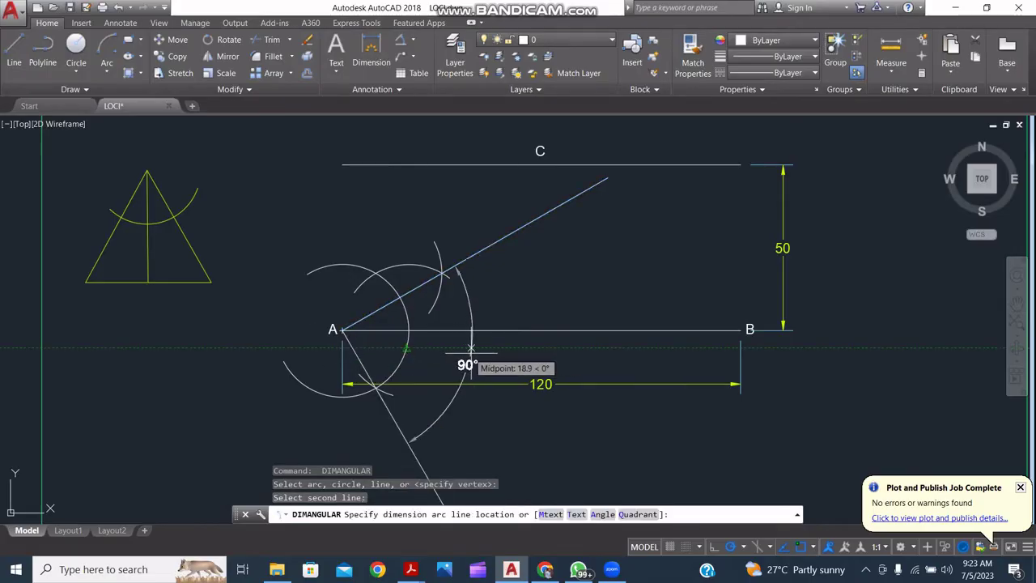
pyautogui.press('Escape')
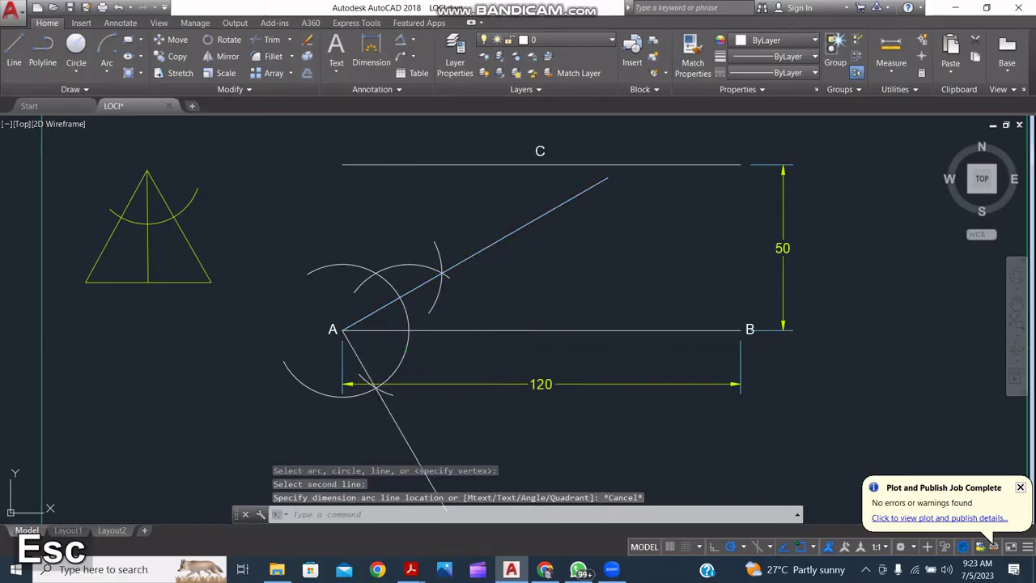
# Draw a radius-70 arc centred on B and lengthen its top end.
pyautogui.moveTo(706, 440)
pyautogui.mouseDown(button='middle')
pyautogui.moveTo(666, 416)
pyautogui.moveTo(624, 424)
pyautogui.mouseUp(button='middle')
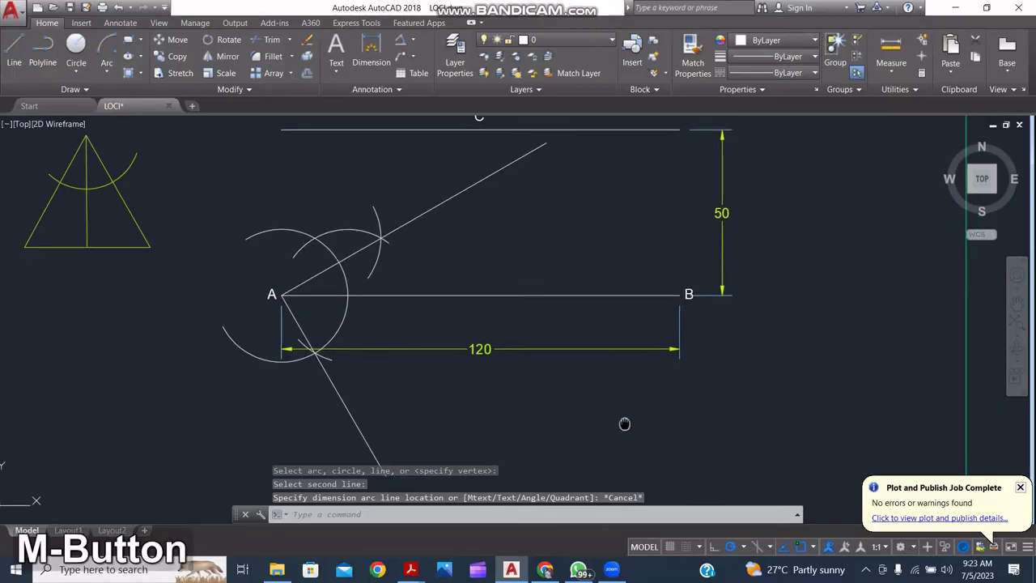
pyautogui.scroll(-2, 624, 423)
pyautogui.moveTo(515, 361)
pyautogui.mouseDown(button='middle')
pyautogui.moveTo(445, 351)
pyautogui.moveTo(457, 344)
pyautogui.mouseUp(button='middle')
pyautogui.scroll(4, 446, 351)
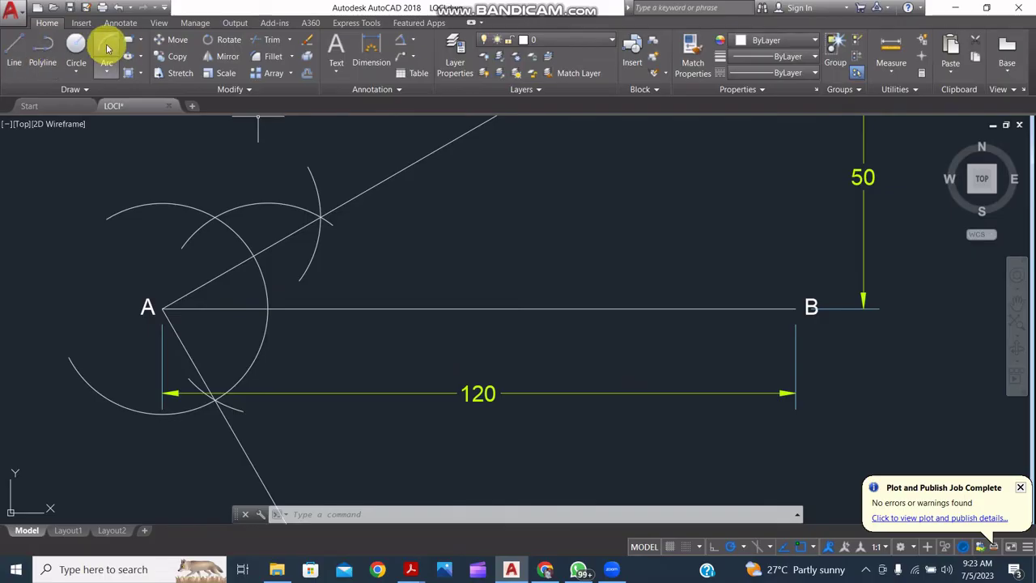
pyautogui.click(107, 49)
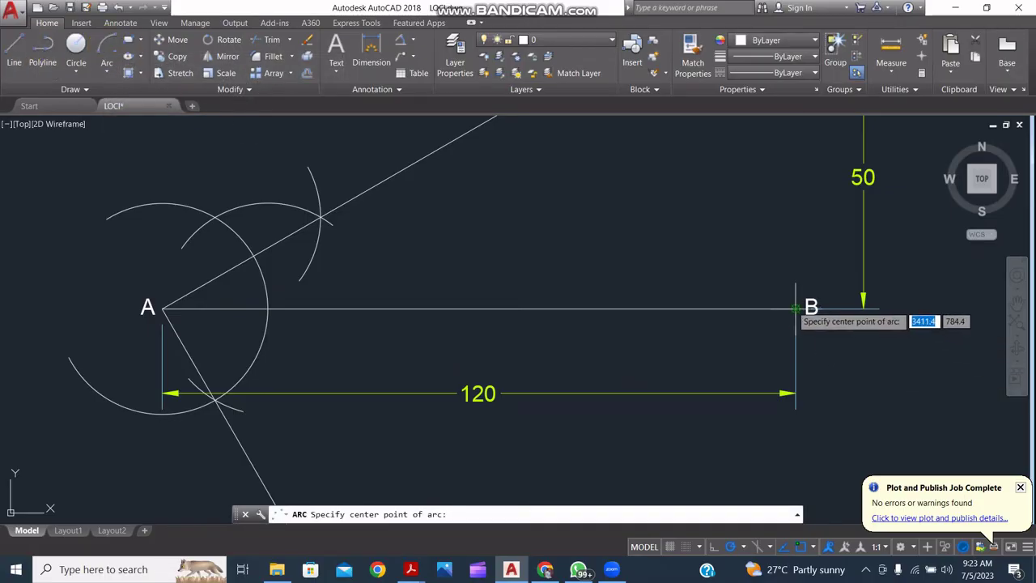
pyautogui.click(795, 308)
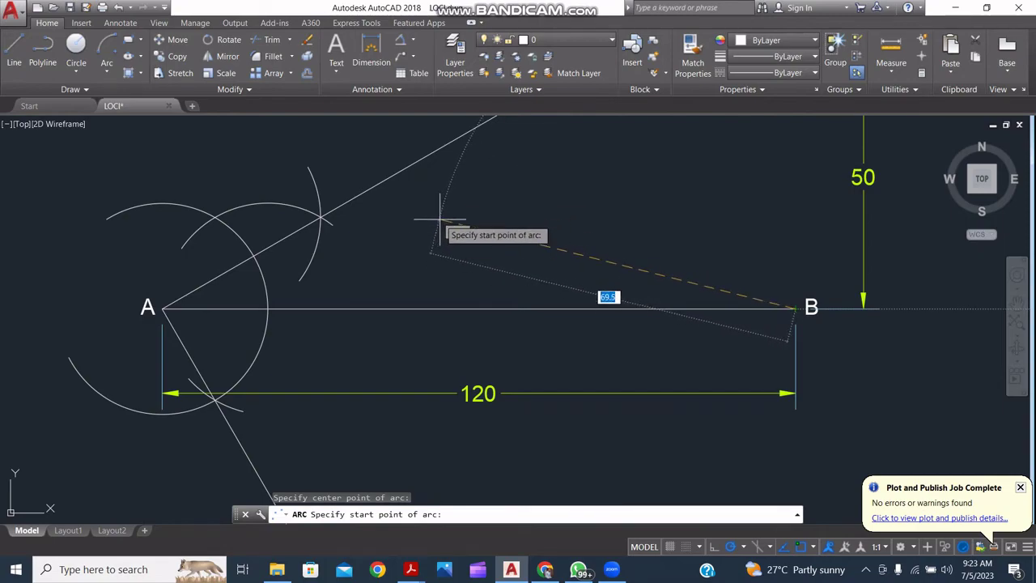
pyautogui.write('70')
pyautogui.press('Return')
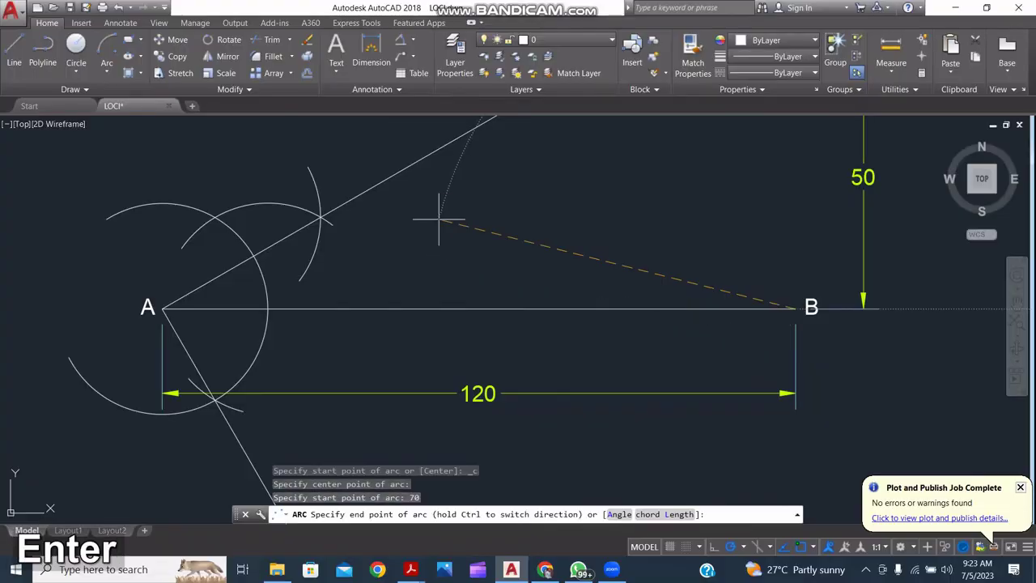
pyautogui.click(637, 447)
pyautogui.click(433, 233)
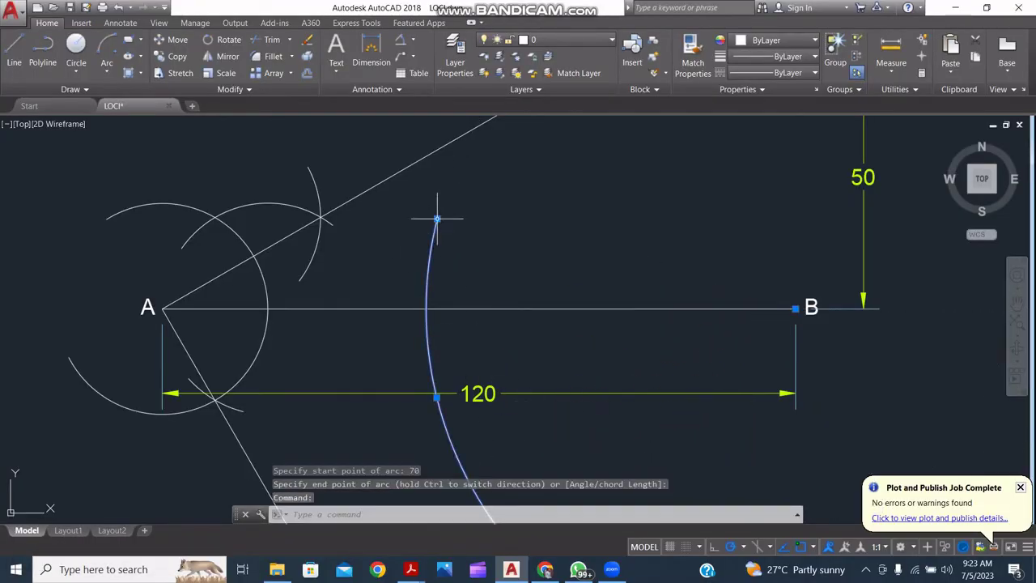
pyautogui.click(437, 218)
pyautogui.press('ctrl')
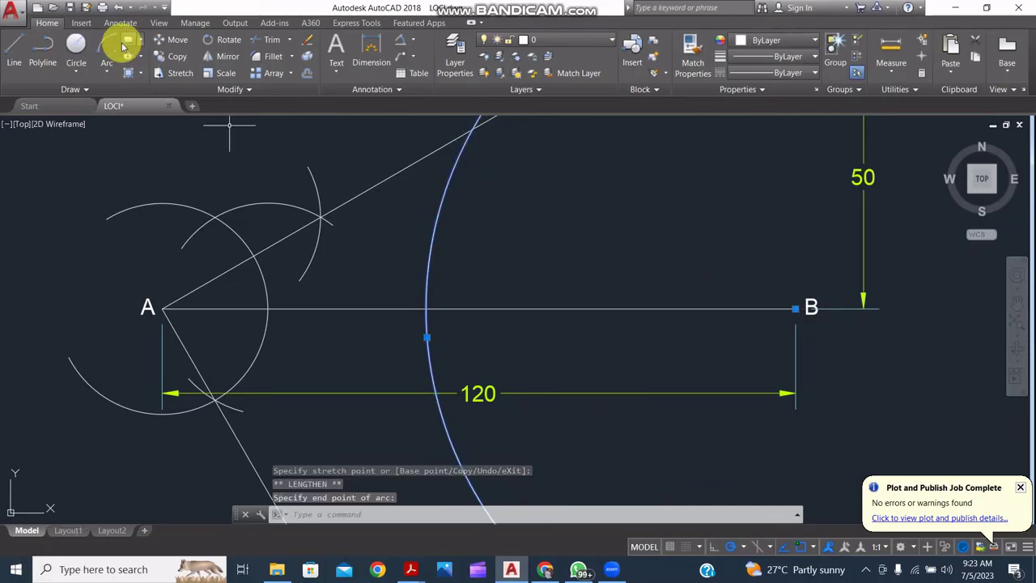
# Draw a radius-70 arc centred on A and lengthen it until it crosses the B arc.
pyautogui.click(109, 44)
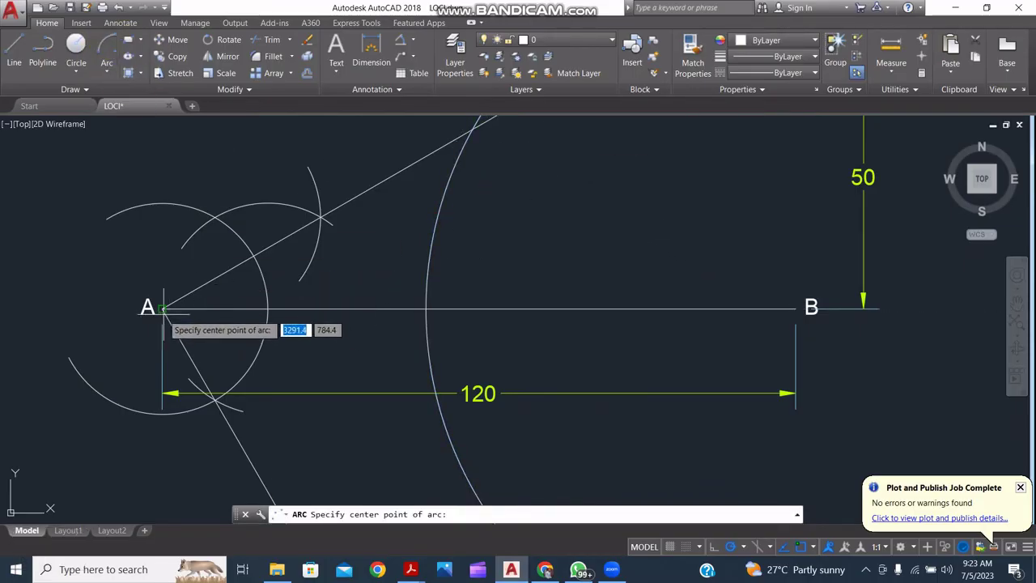
pyautogui.click(162, 308)
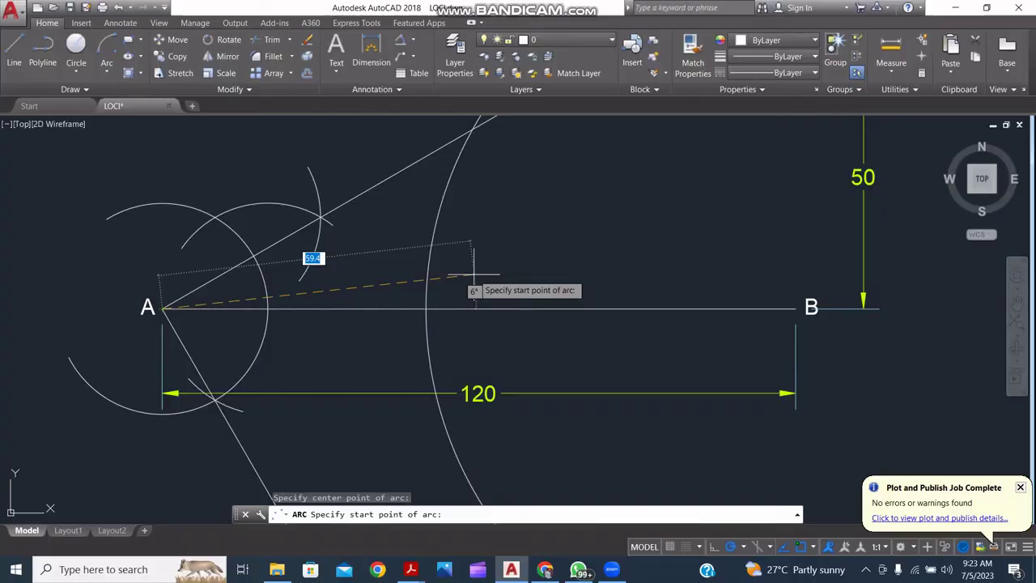
pyautogui.write('70')
pyautogui.press('Return')
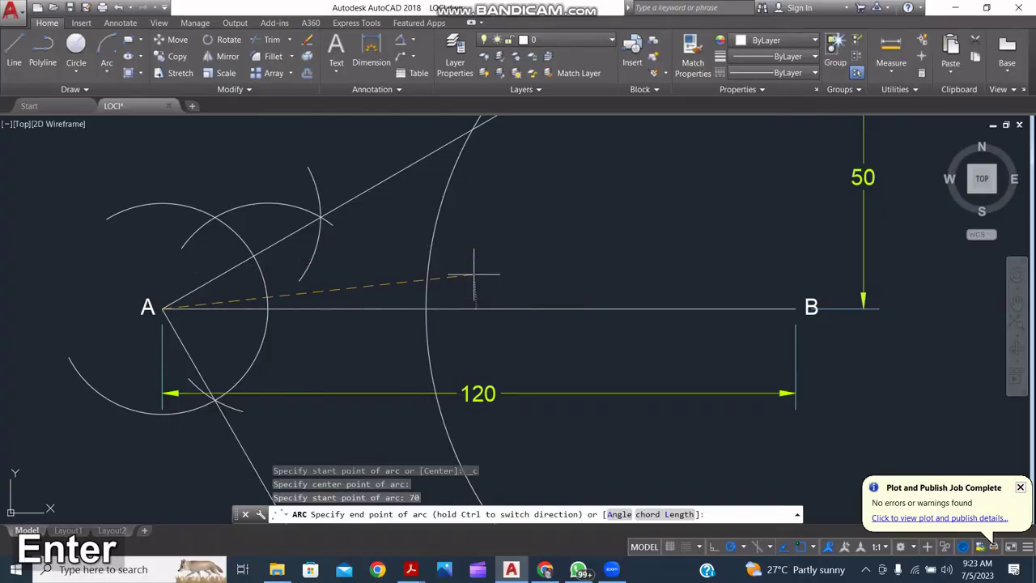
pyautogui.click(529, 267)
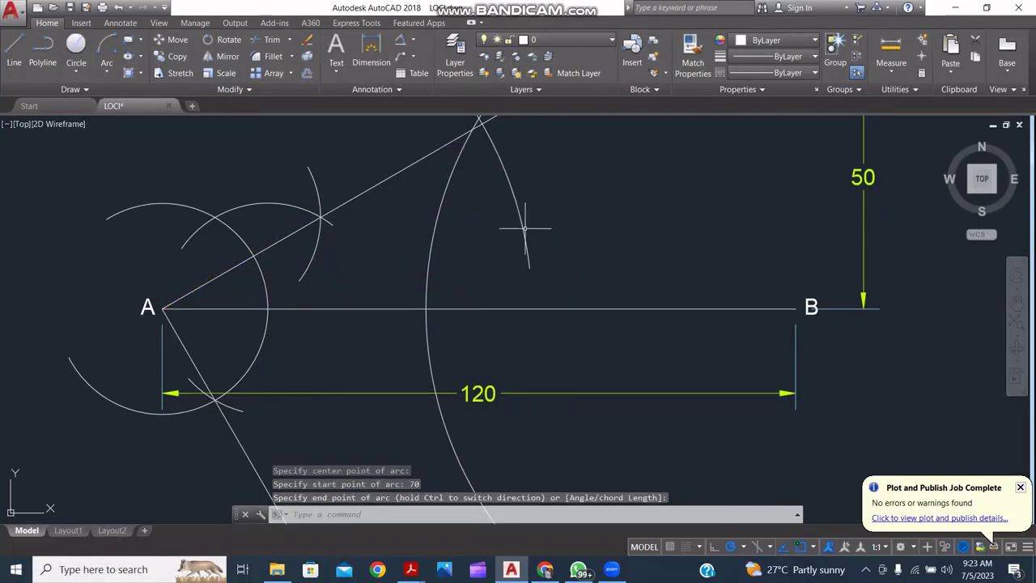
pyautogui.click(526, 233)
pyautogui.click(529, 268)
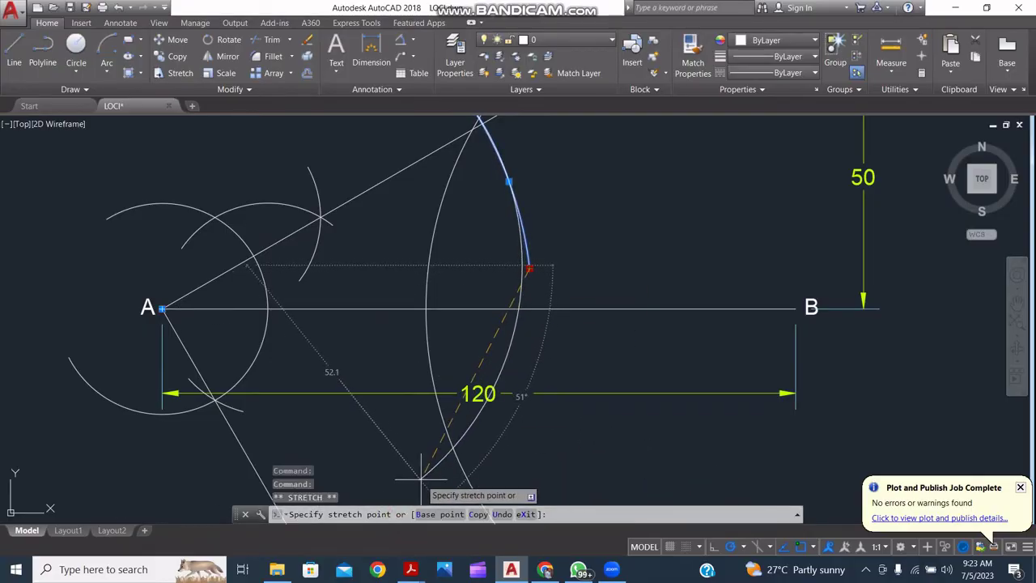
pyautogui.press('Escape')
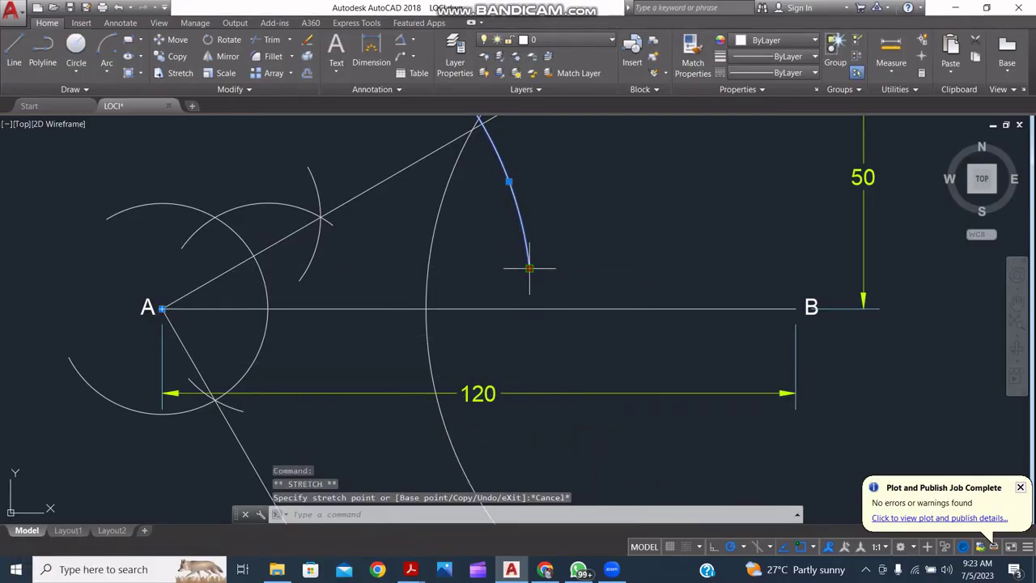
pyautogui.click(529, 268)
pyautogui.press('ctrl')
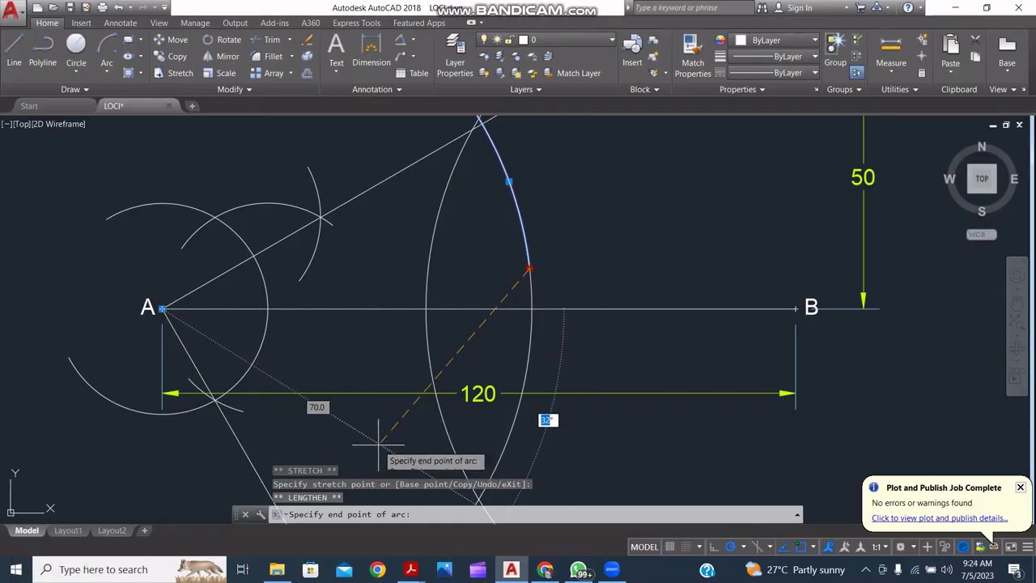
pyautogui.moveTo(374, 448); pyautogui.dragTo(374, 404, button='middle')
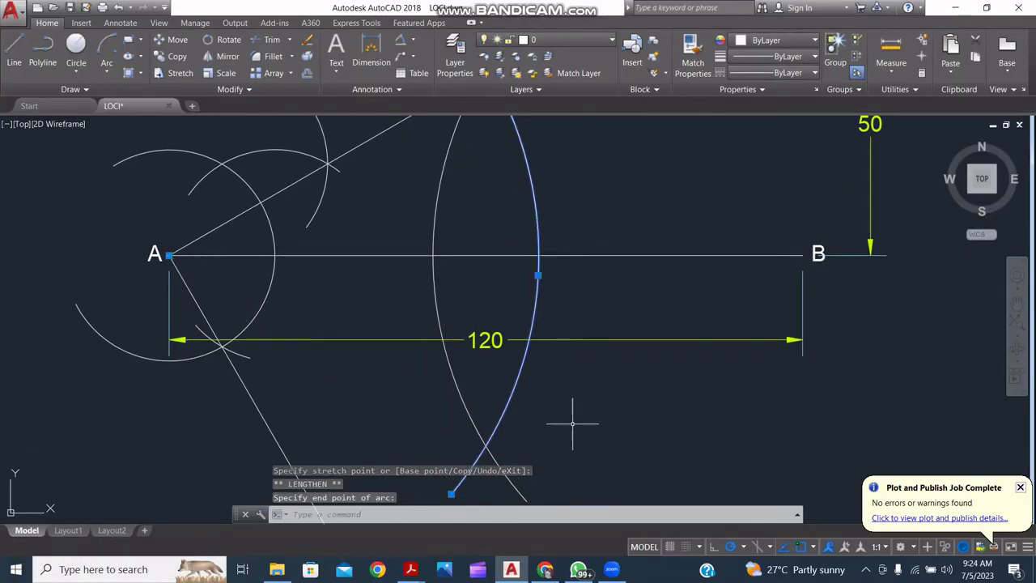
pyautogui.scroll(-2, 571, 423)
pyautogui.moveTo(590, 428)
pyautogui.mouseDown(button='middle')
pyautogui.moveTo(491, 428)
pyautogui.moveTo(521, 420)
pyautogui.mouseUp(button='middle')
pyautogui.press('Escape')
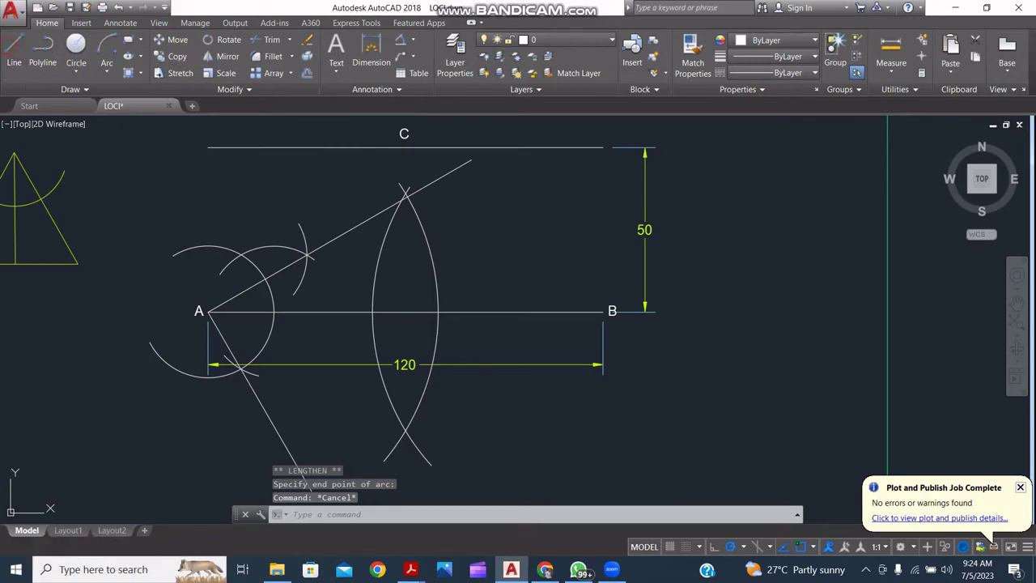
# Begin a line at the upper arc crossing, then abandon it.
pyautogui.click(14, 50)
pyautogui.scroll(4, 404, 197)
pyautogui.click(440, 196)
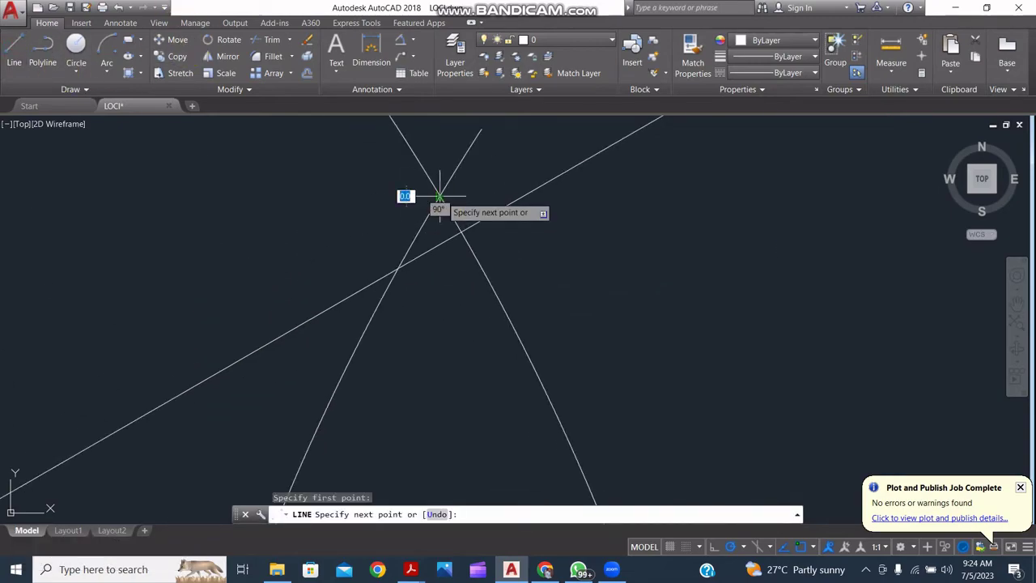
pyautogui.scroll(-5, 440, 235)
pyautogui.moveTo(437, 421); pyautogui.dragTo(437, 302, button='middle')
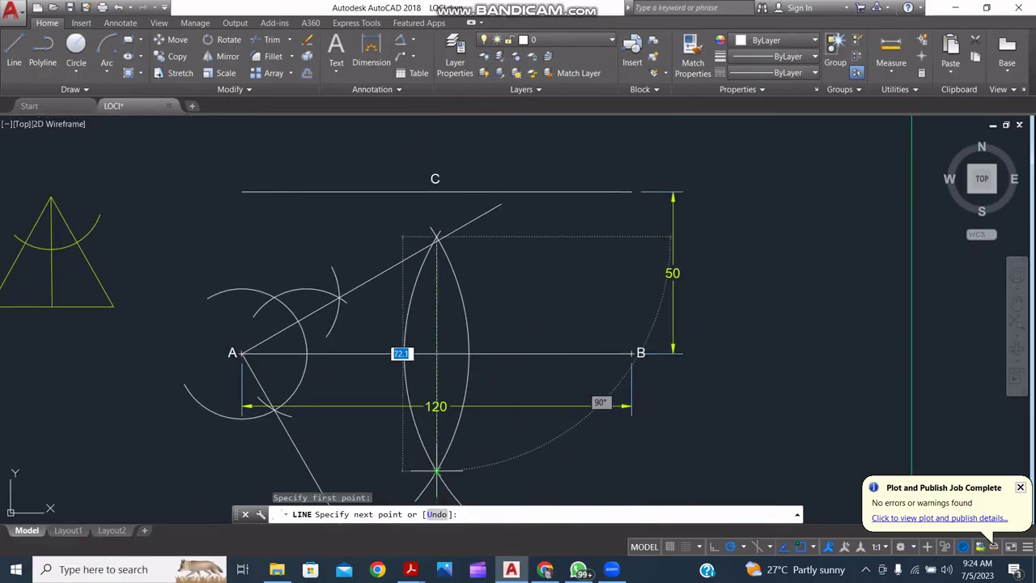
pyautogui.press('Escape')
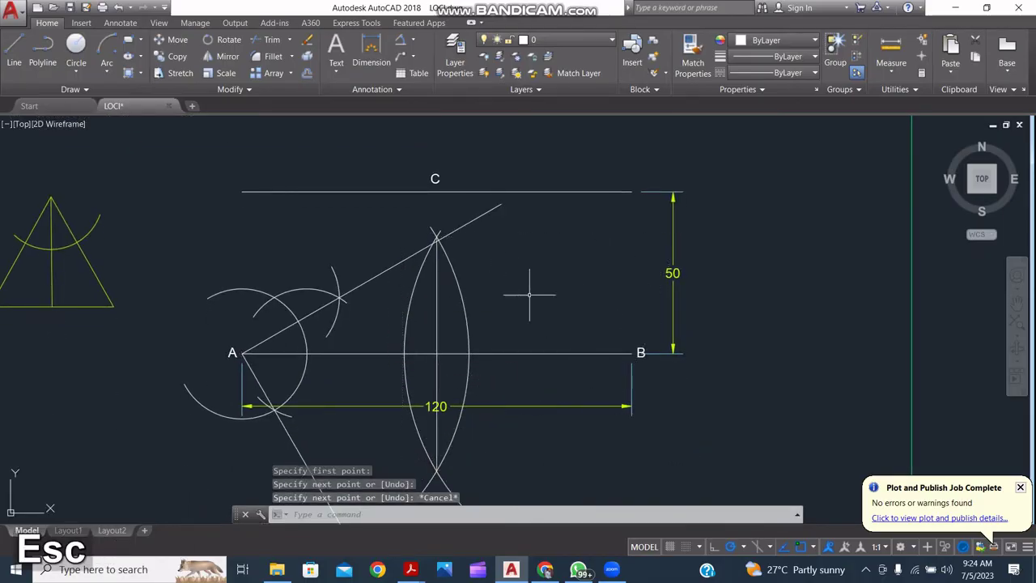
# Zoom out and pan so A, B, C, O and the bisector arcs are centred in view.
pyautogui.scroll(5, 440, 230)
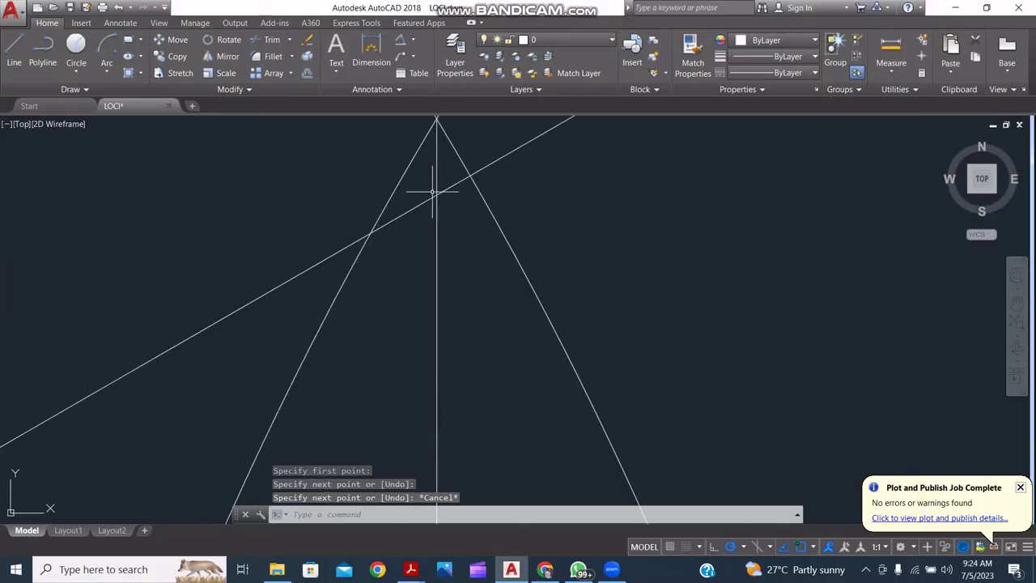
pyautogui.scroll(-5, 437, 195)
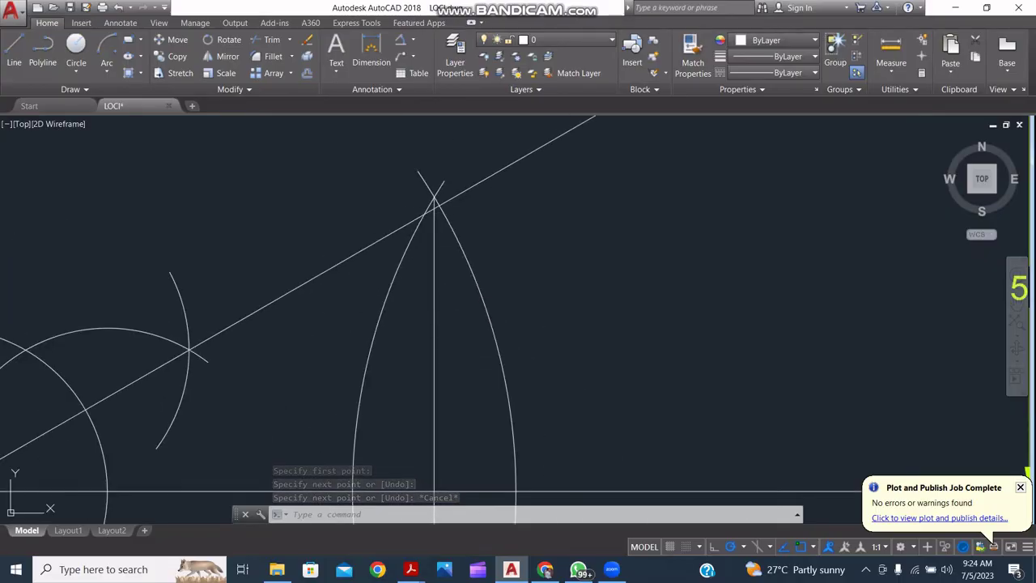
pyautogui.scroll(-3, 437, 195)
pyautogui.moveTo(437, 195); pyautogui.dragTo(372, 306, button='middle')
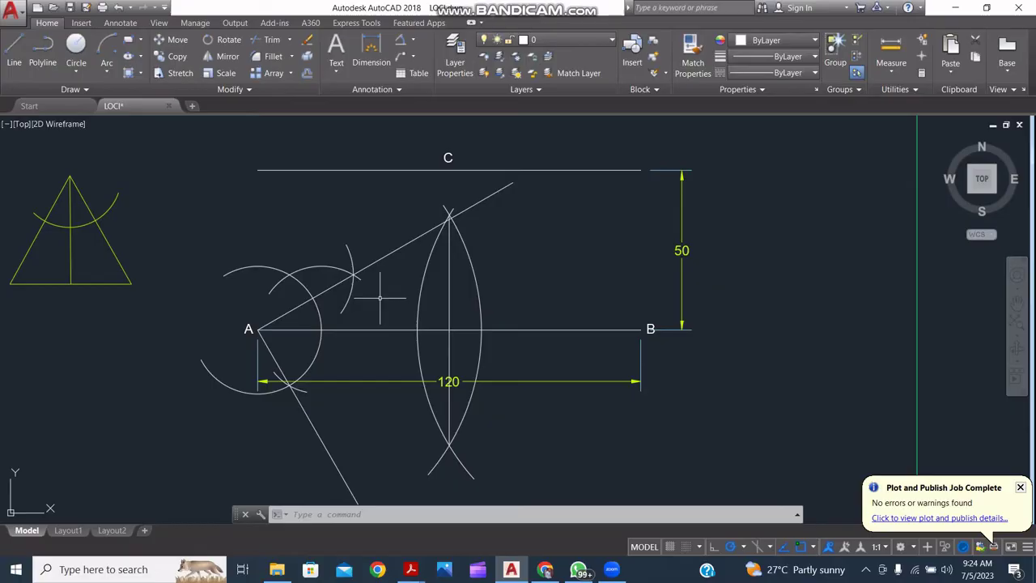
pyautogui.press('Escape')
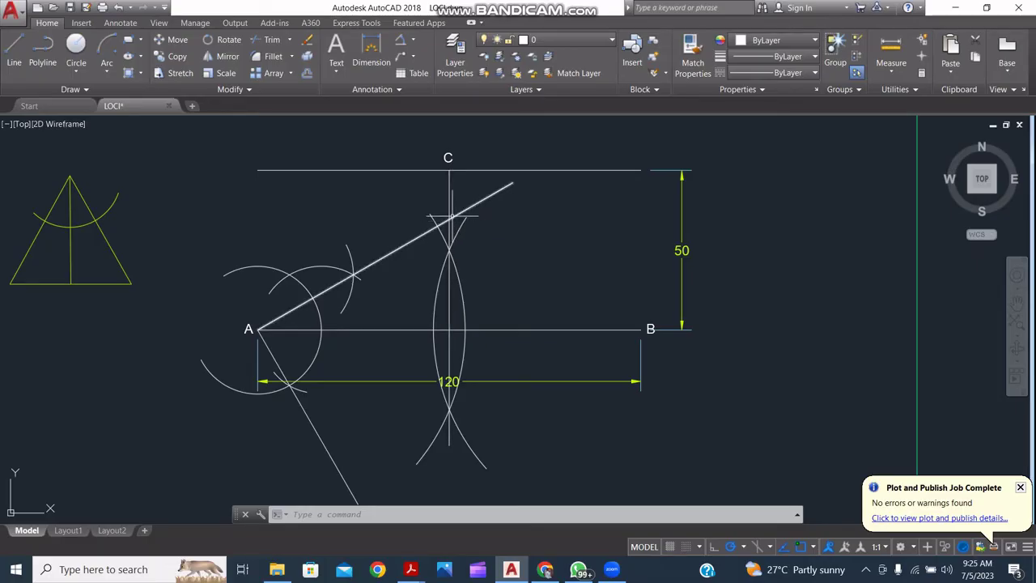
pyautogui.click(446, 156)
pyautogui.press('Escape')
pyautogui.moveTo(530, 292)
pyautogui.mouseDown(button='middle')
pyautogui.moveTo(597, 319)
pyautogui.moveTo(570, 277)
pyautogui.mouseUp(button='middle')
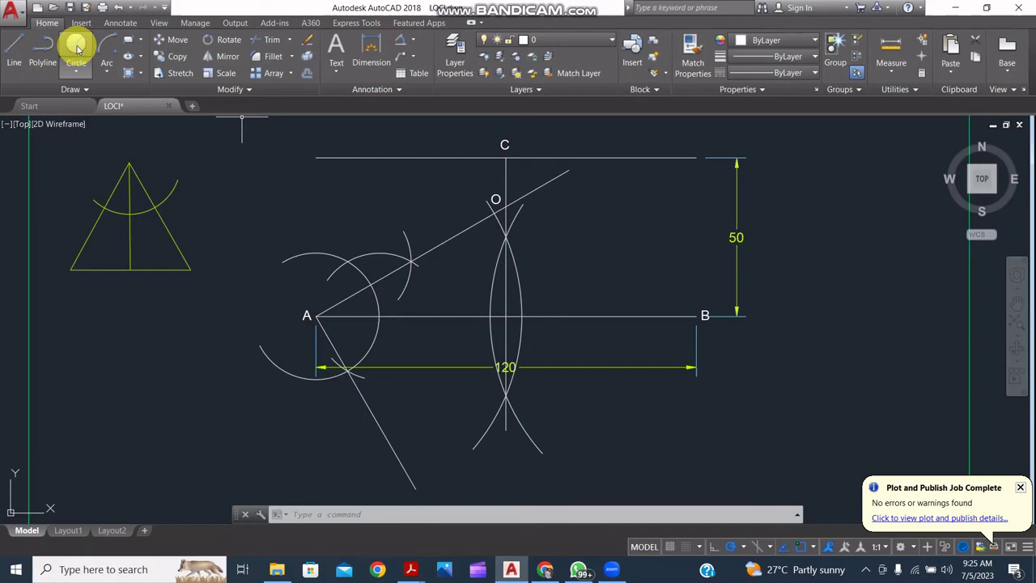
# Draw a circle centred on O through A and delete the stray long arc.
pyautogui.click(76, 47)
pyautogui.click(506, 234)
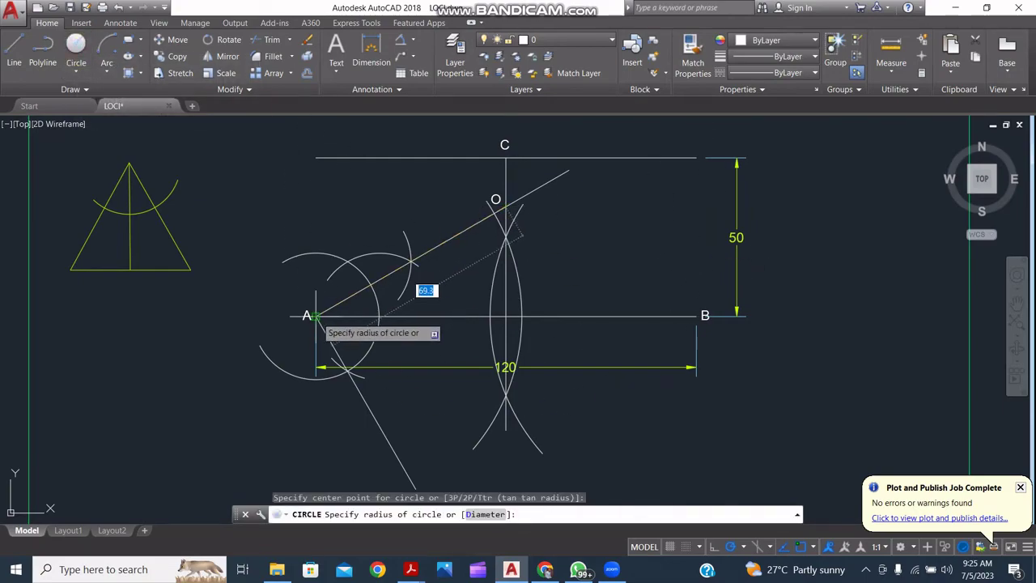
pyautogui.moveTo(315, 316); pyautogui.dragTo(286, 359, button='middle')
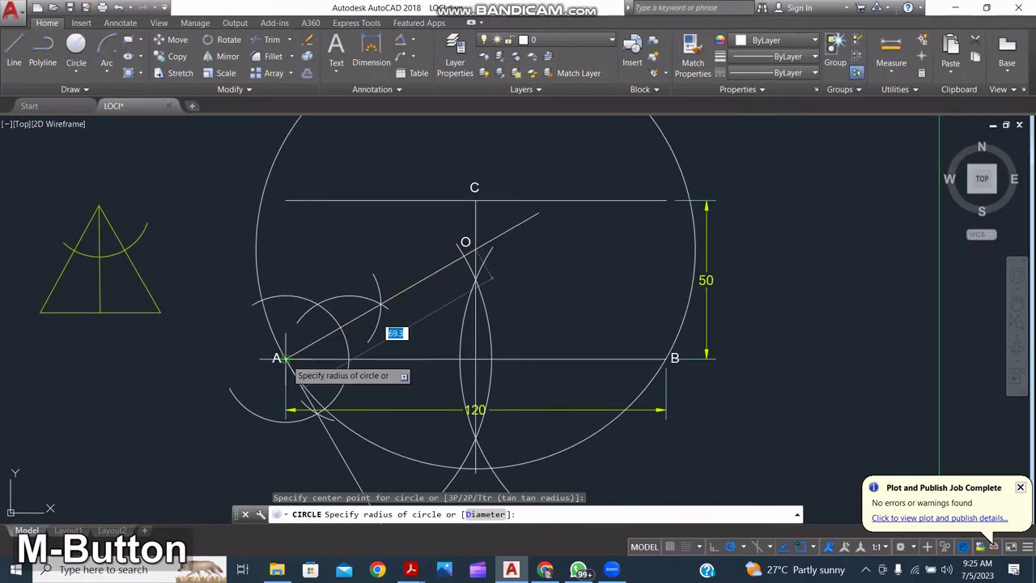
pyautogui.click(285, 358)
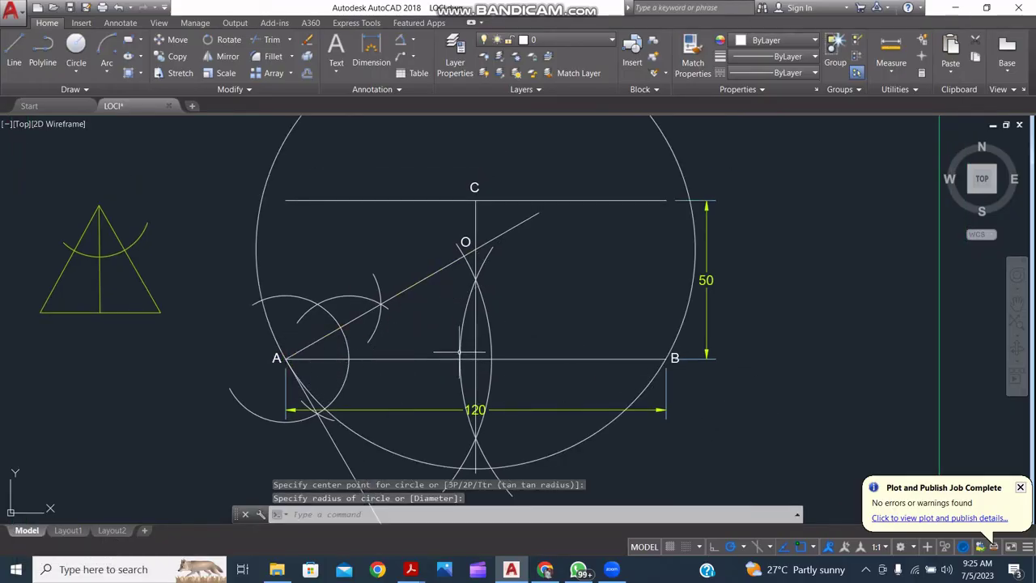
pyautogui.press('Delete')
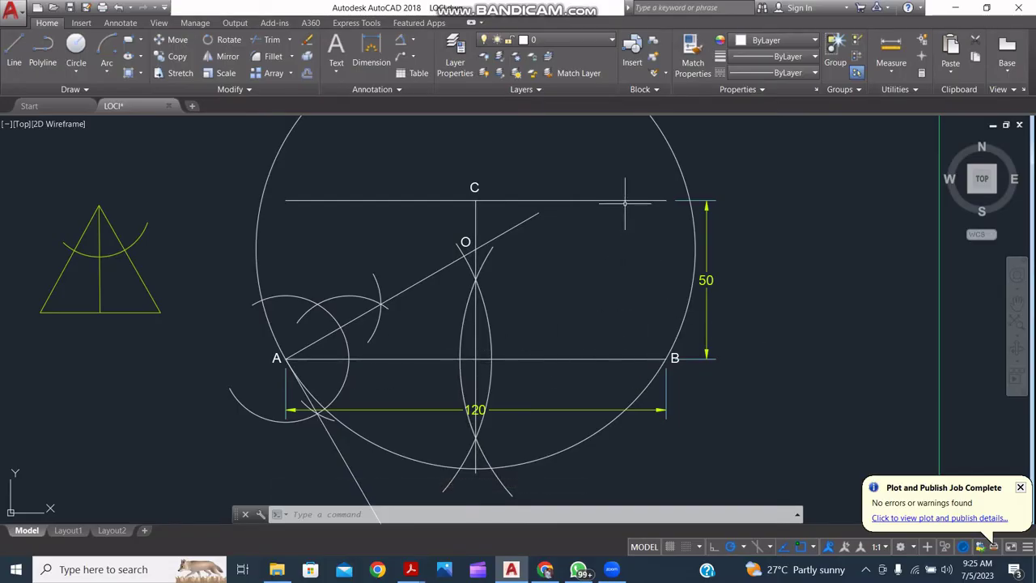
# Lengthen the line through C at both ends to meet the circle.
pyautogui.click(666, 199)
pyautogui.press('ctrl')
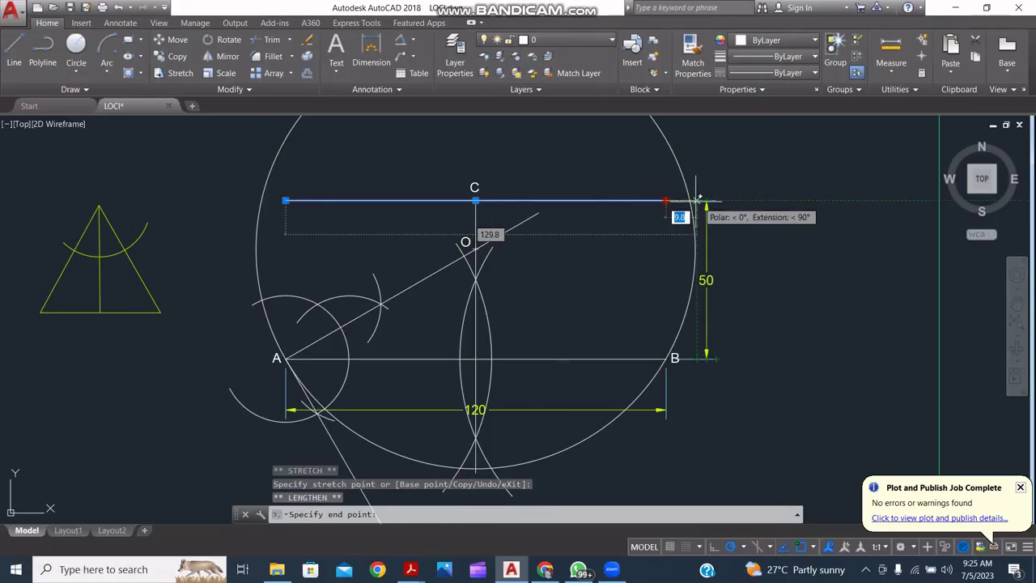
pyautogui.click(688, 200)
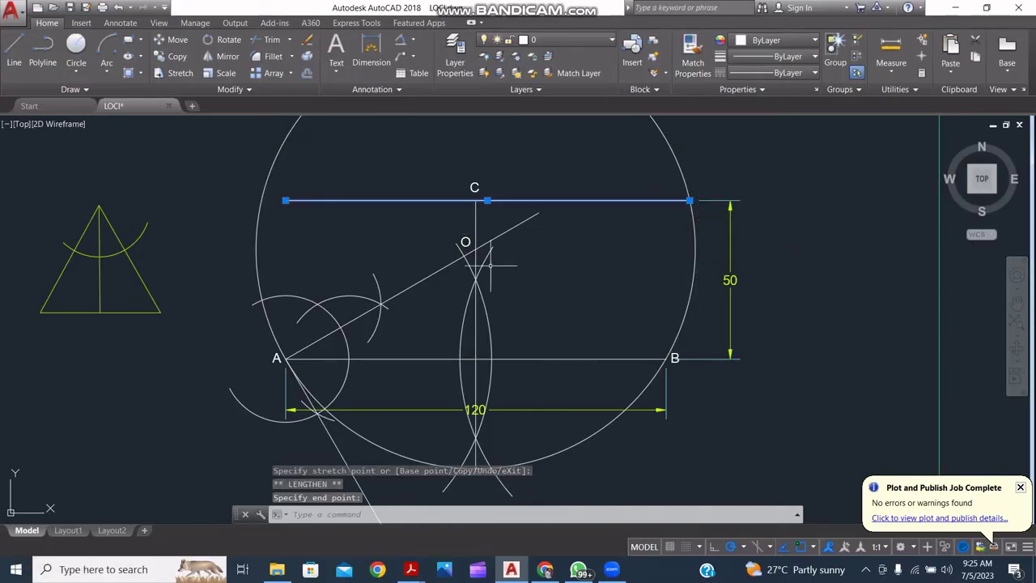
pyautogui.click(285, 200)
pyautogui.press('ctrl')
pyautogui.click(261, 200)
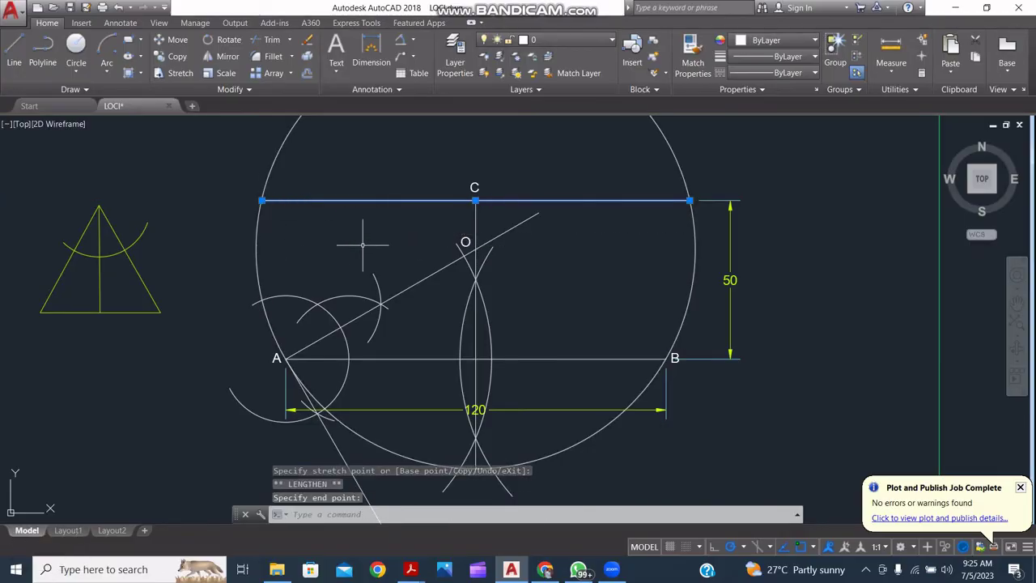
pyautogui.middleClick(359, 238)
pyautogui.click(14, 51)
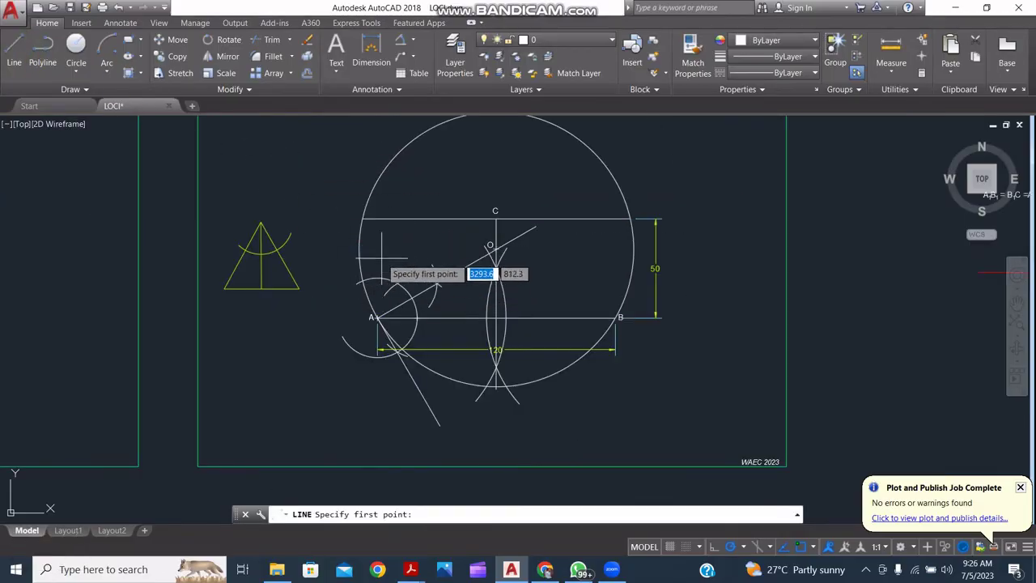
# Draw lines from A up to the apex where line C meets the circle, and down to B.
pyautogui.click(372, 317)
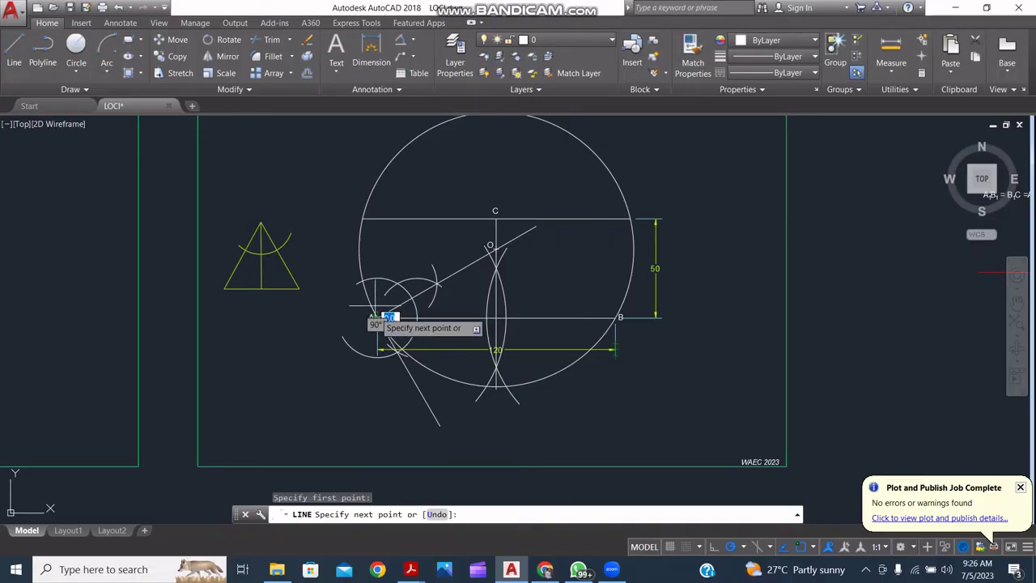
pyautogui.click(362, 218)
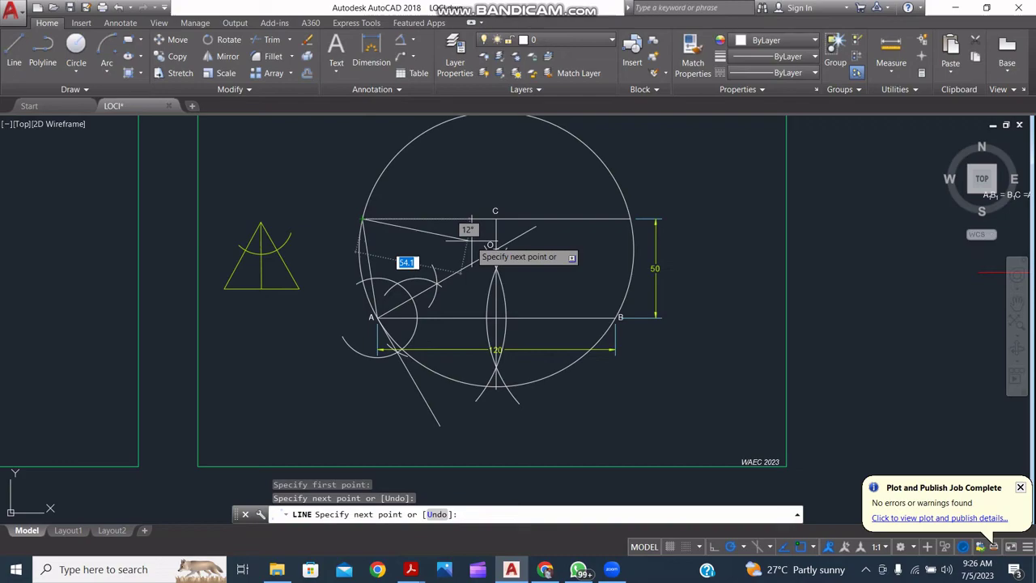
pyautogui.click(617, 318)
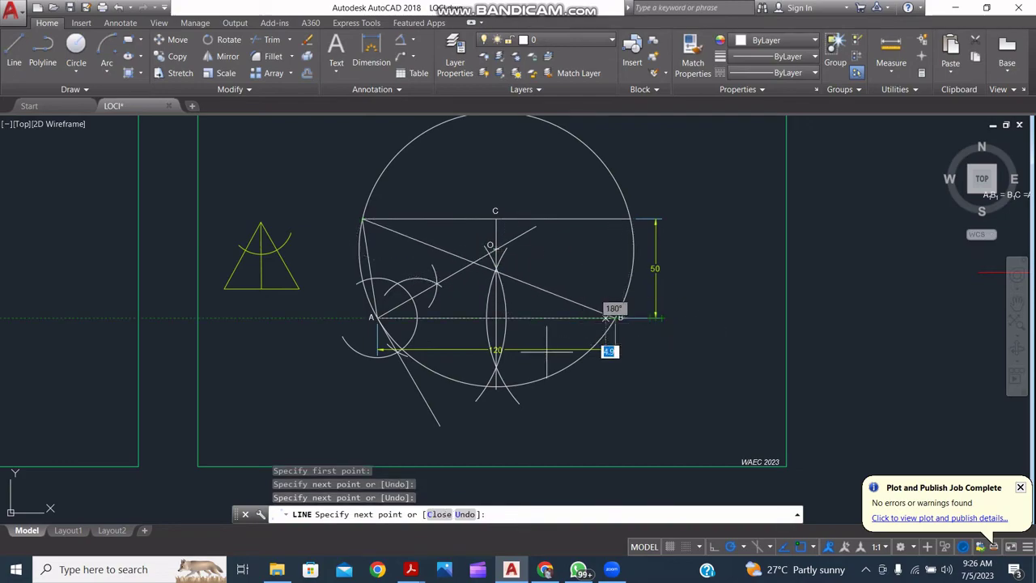
pyautogui.press('Escape')
pyautogui.click(553, 293)
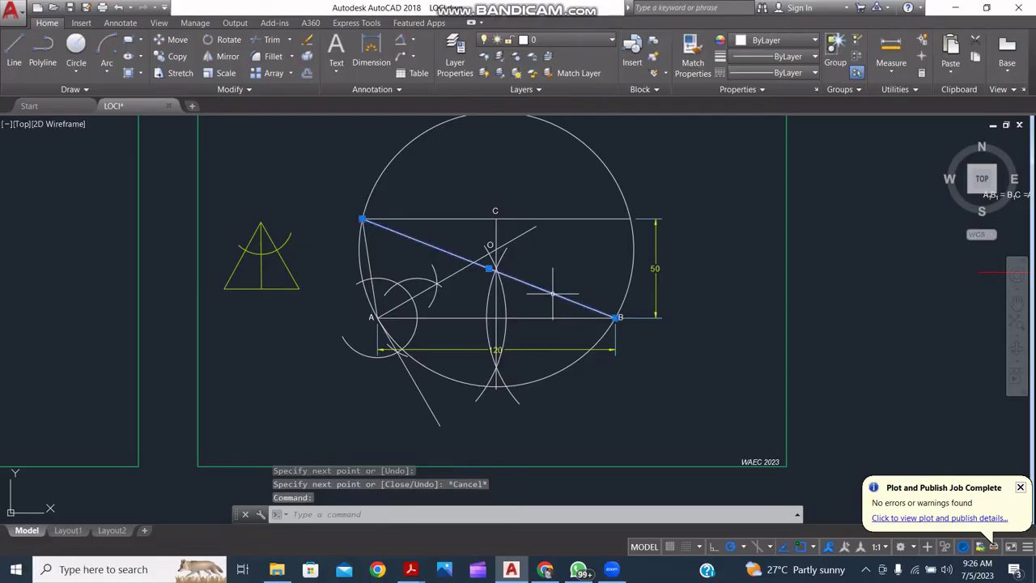
# Put the three triangle sides on the OUTLINE layer so they show red.
pyautogui.click(370, 257)
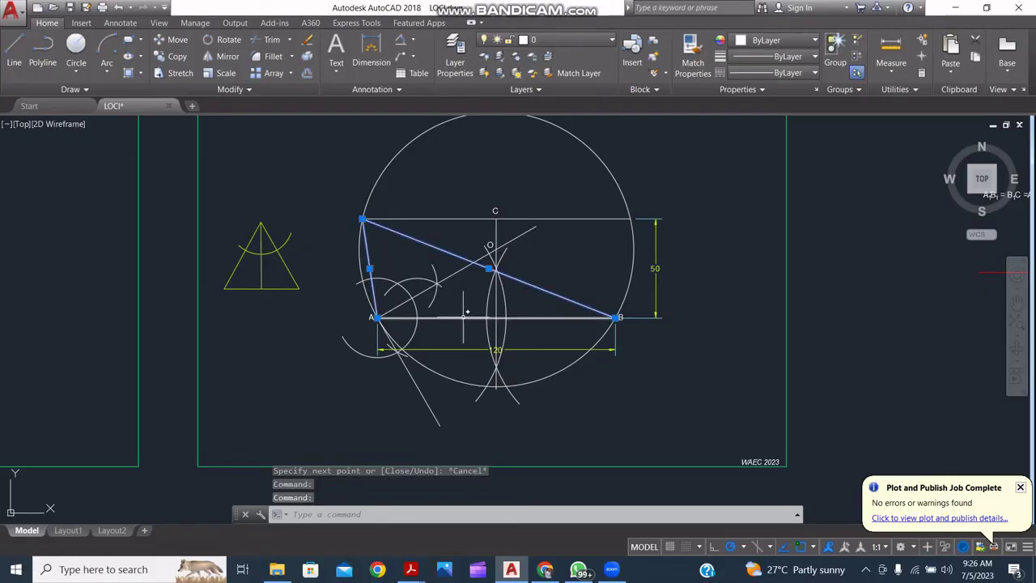
pyautogui.click(463, 316)
pyautogui.click(551, 39)
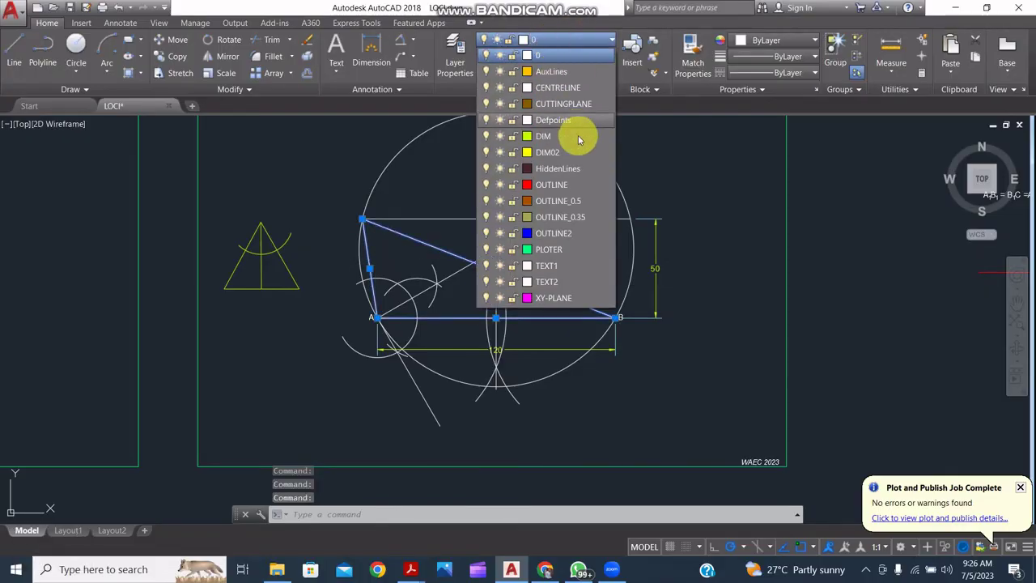
pyautogui.click(558, 185)
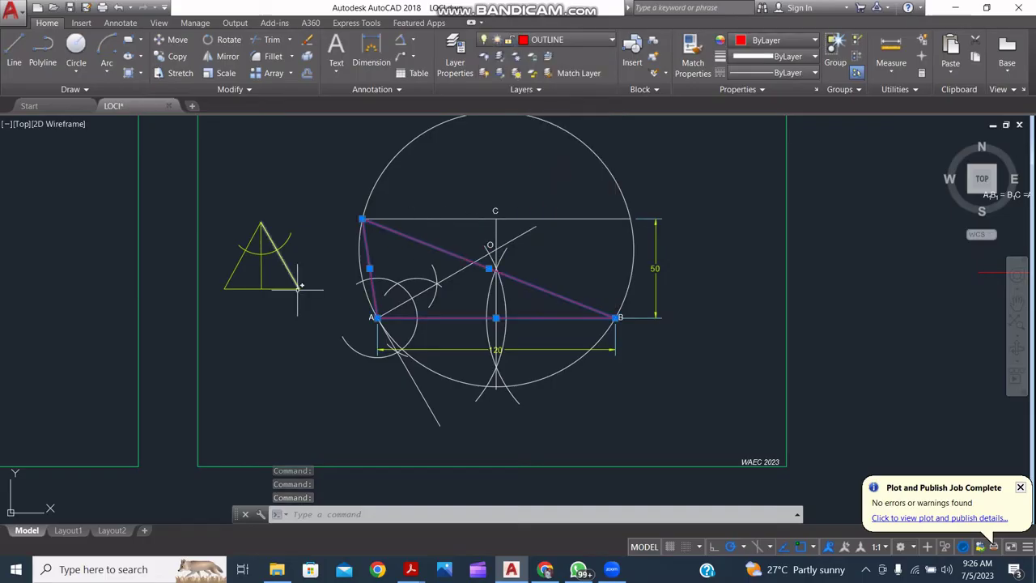
pyautogui.press('Escape')
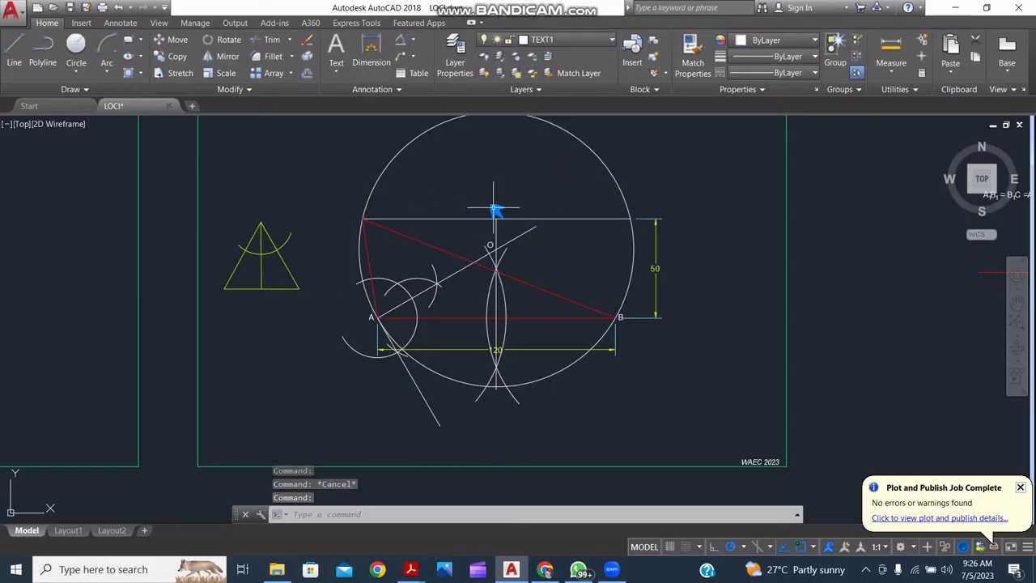
# Move the label C to the new apex on the circle.
pyautogui.click(493, 208)
pyautogui.click(493, 208)
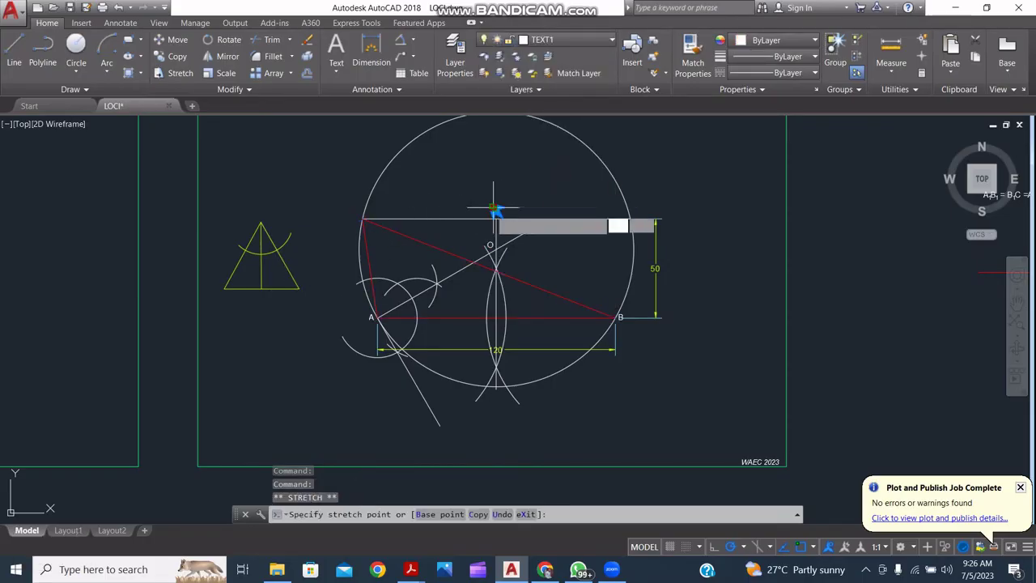
pyautogui.click(354, 216)
pyautogui.press('Escape')
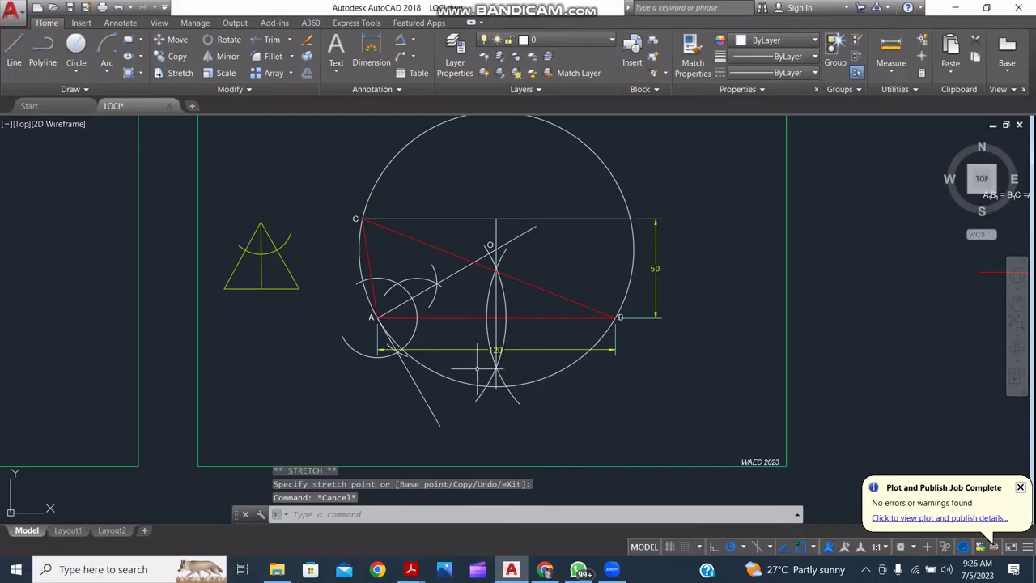
pyautogui.moveTo(582, 308)
pyautogui.mouseDown(button='middle')
pyautogui.moveTo(546, 324)
pyautogui.moveTo(510, 321)
pyautogui.moveTo(513, 280)
pyautogui.mouseUp(button='middle')
pyautogui.scroll(2, 545, 324)
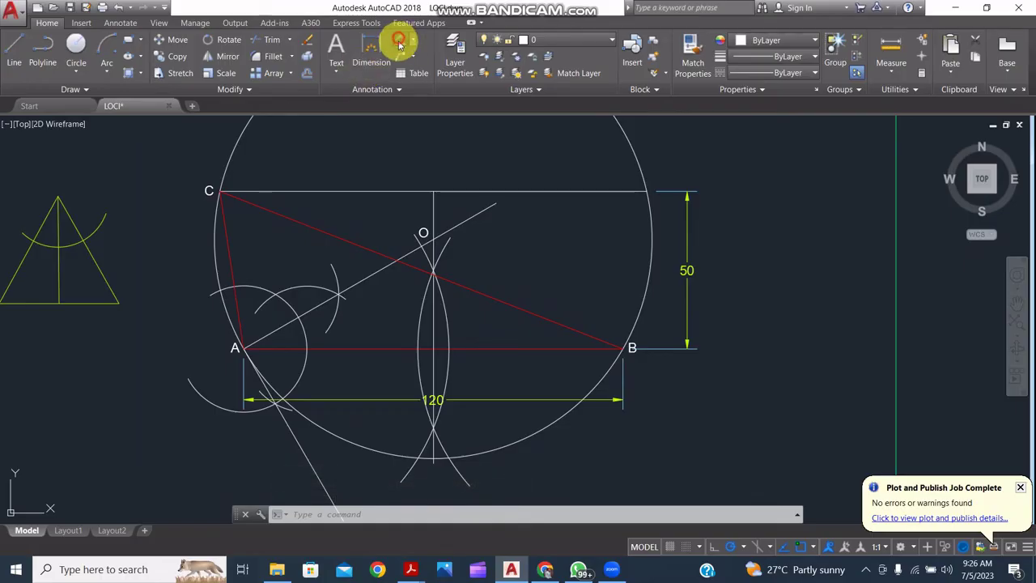
pyautogui.click(399, 42)
# Dimension the 60° angle between sides CB and CA at apex C.
pyautogui.click(266, 208)
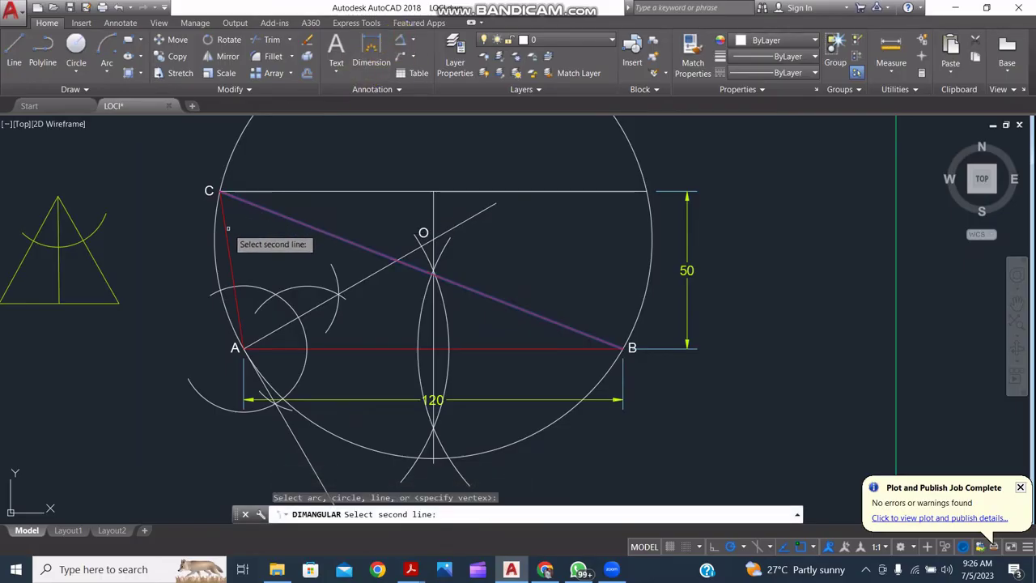
pyautogui.click(227, 235)
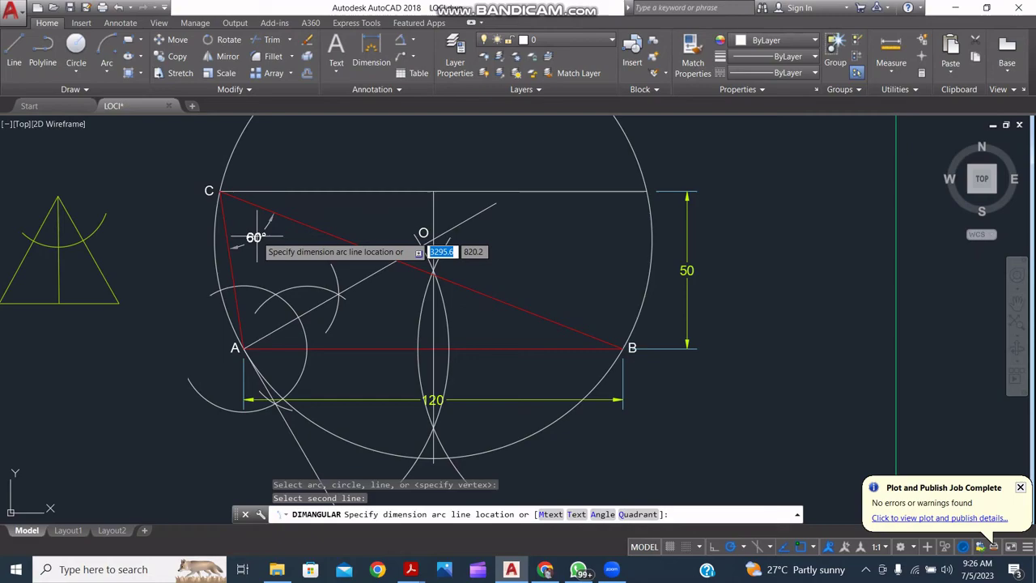
pyautogui.click(256, 234)
# Move the 60° angle dimension onto the DIM layer.
pyautogui.click(280, 253)
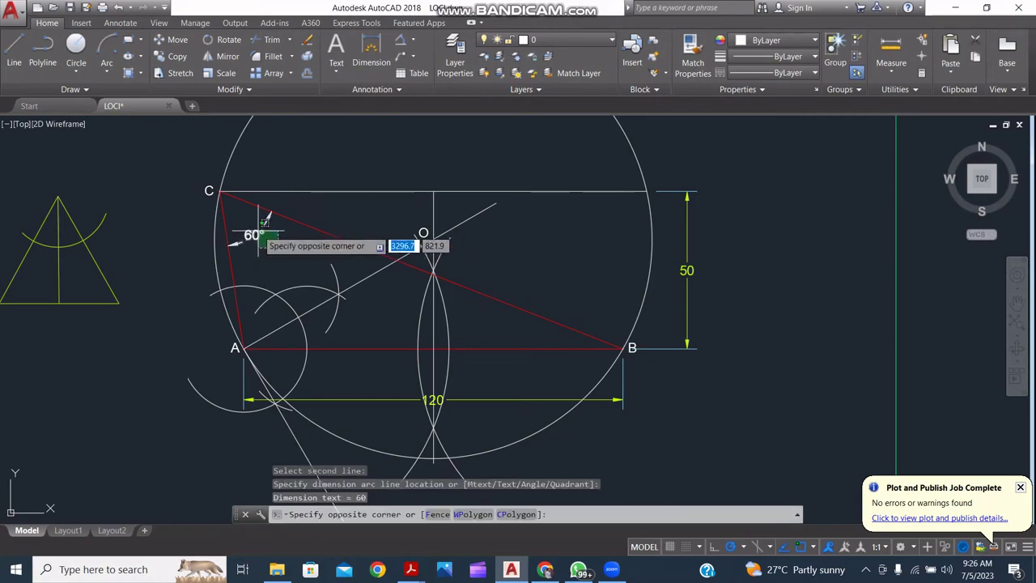
pyautogui.click(231, 212)
pyautogui.click(545, 42)
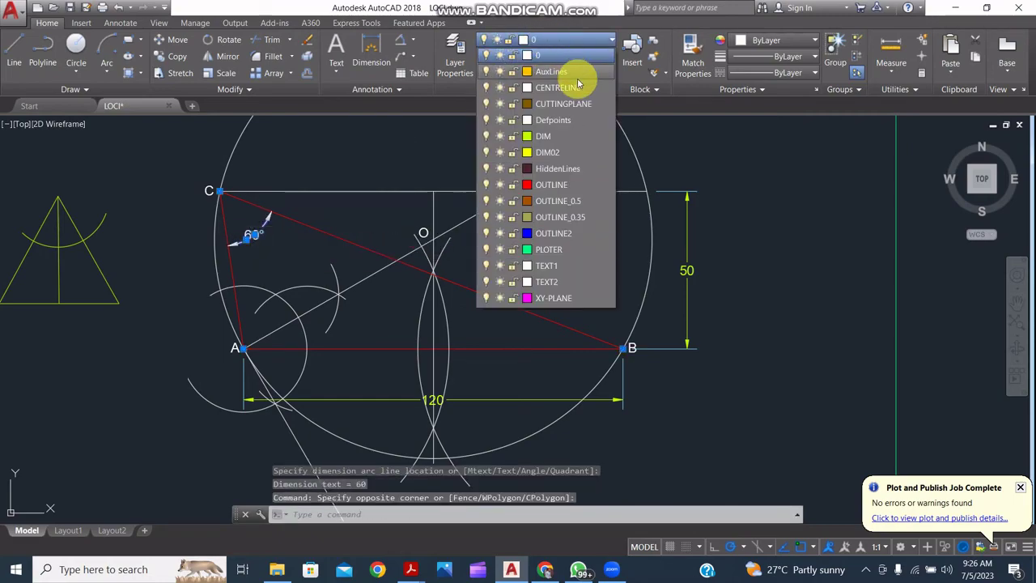
pyautogui.click(551, 138)
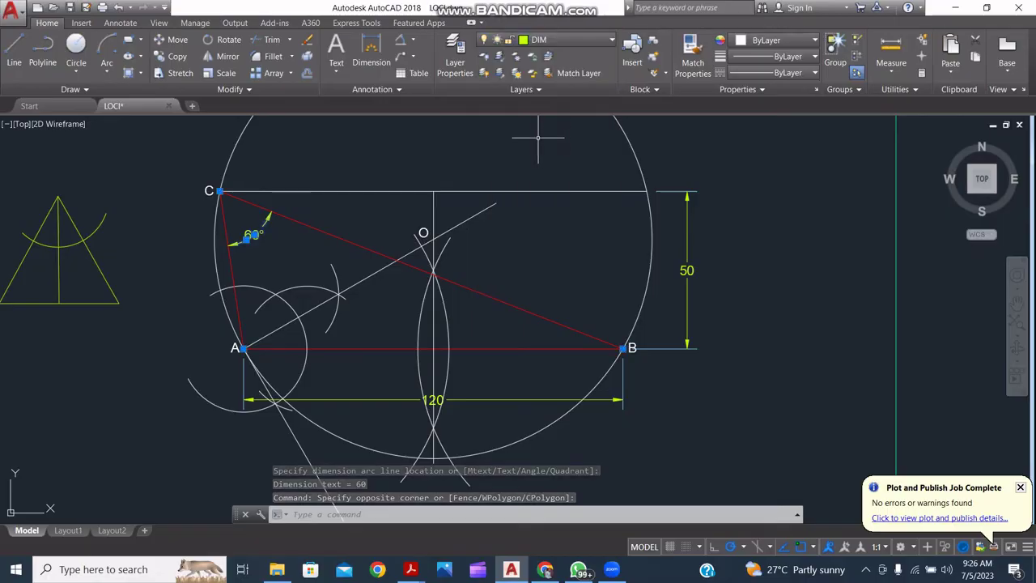
pyautogui.press('Escape')
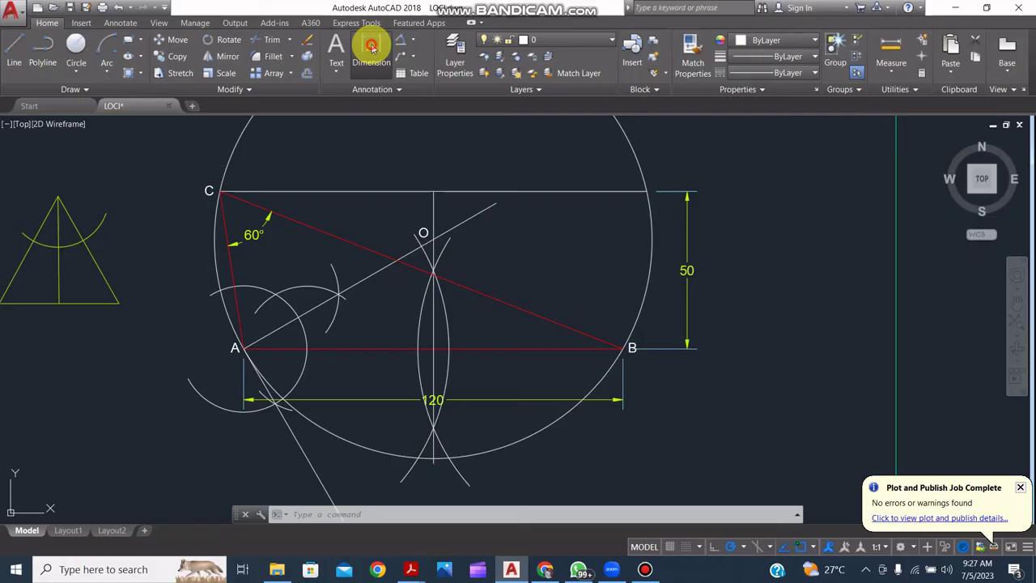
# Add an aligned 137 dimension from C to B, placed outside side CB.
pyautogui.click(371, 46)
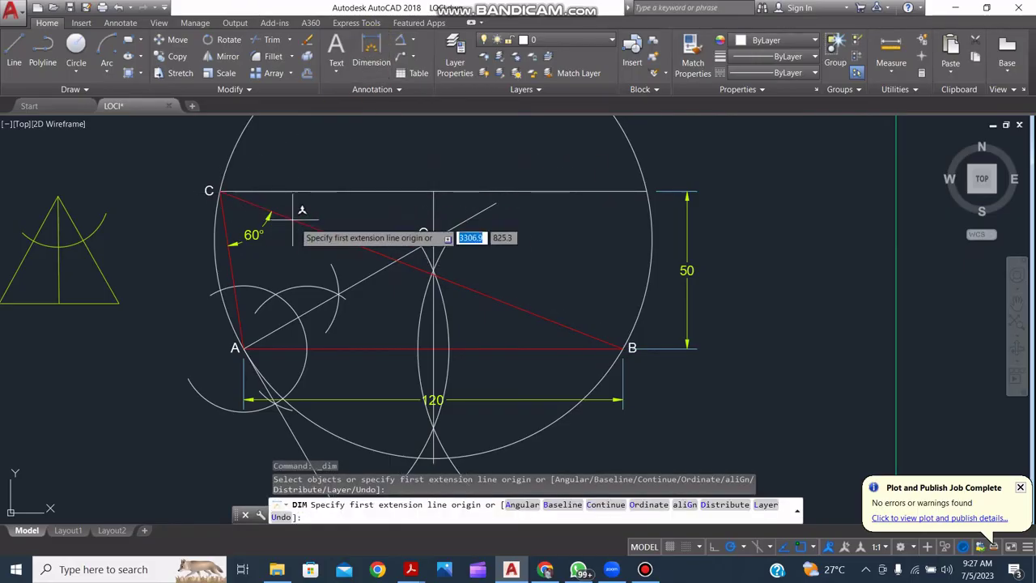
pyautogui.click(221, 192)
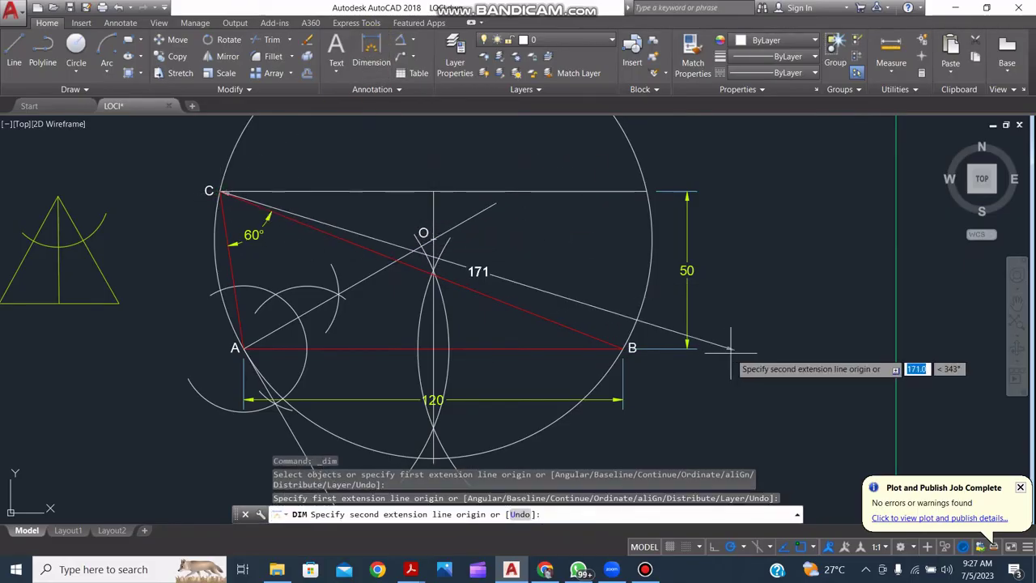
pyautogui.scroll(5, 632, 343)
pyautogui.click(621, 342)
pyautogui.scroll(-2, 624, 303)
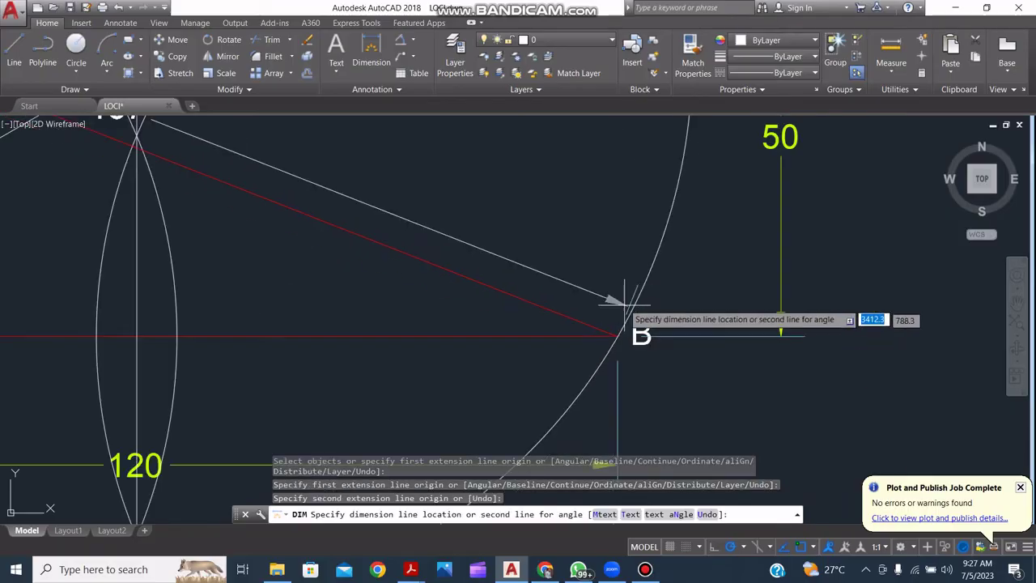
pyautogui.scroll(-3, 624, 303)
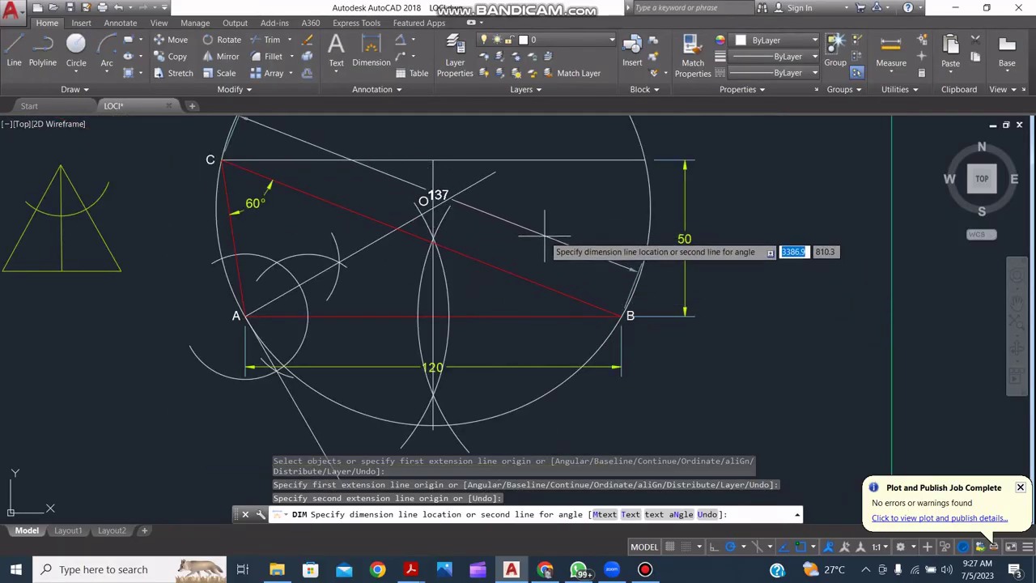
pyautogui.click(563, 219)
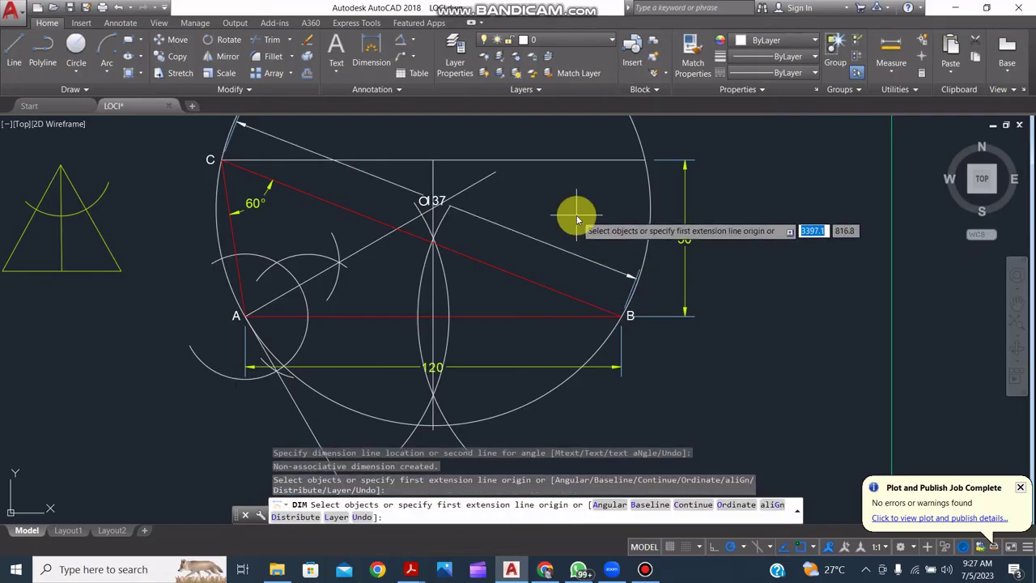
pyautogui.press('Escape')
# Move the 137 dimension onto the DIM layer.
pyautogui.click(577, 217)
pyautogui.click(546, 247)
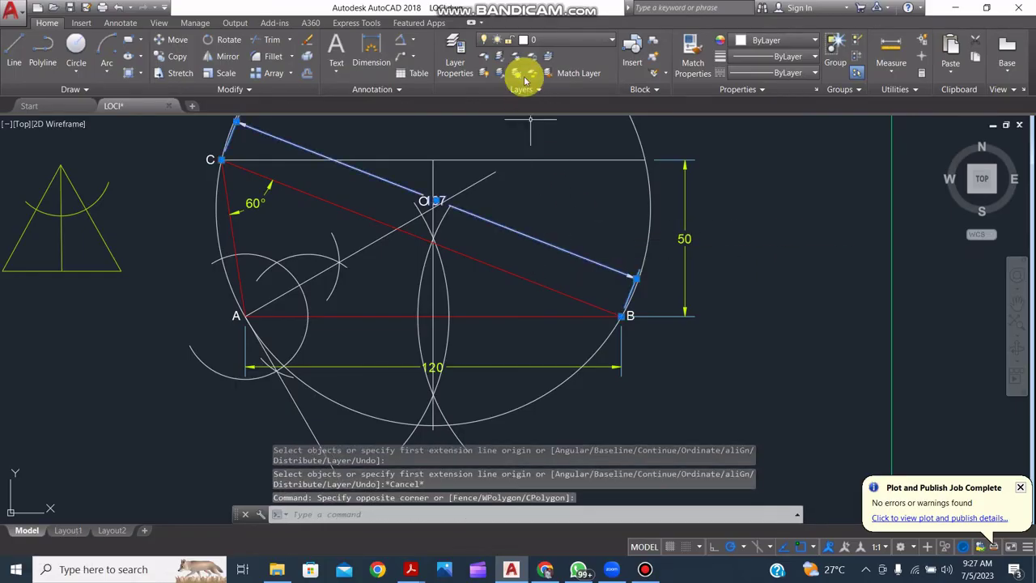
pyautogui.click(555, 46)
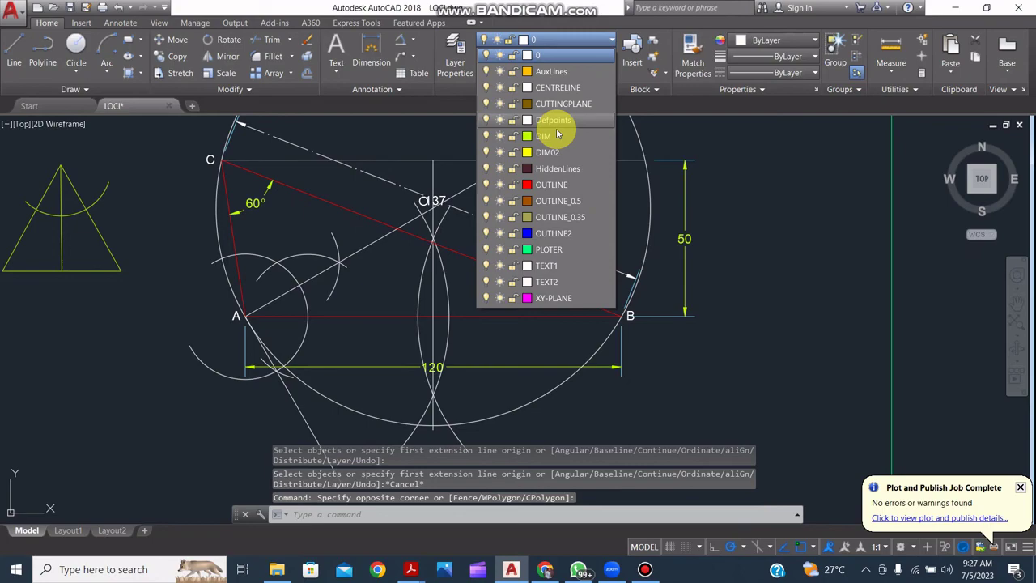
pyautogui.click(546, 139)
pyautogui.press('Escape')
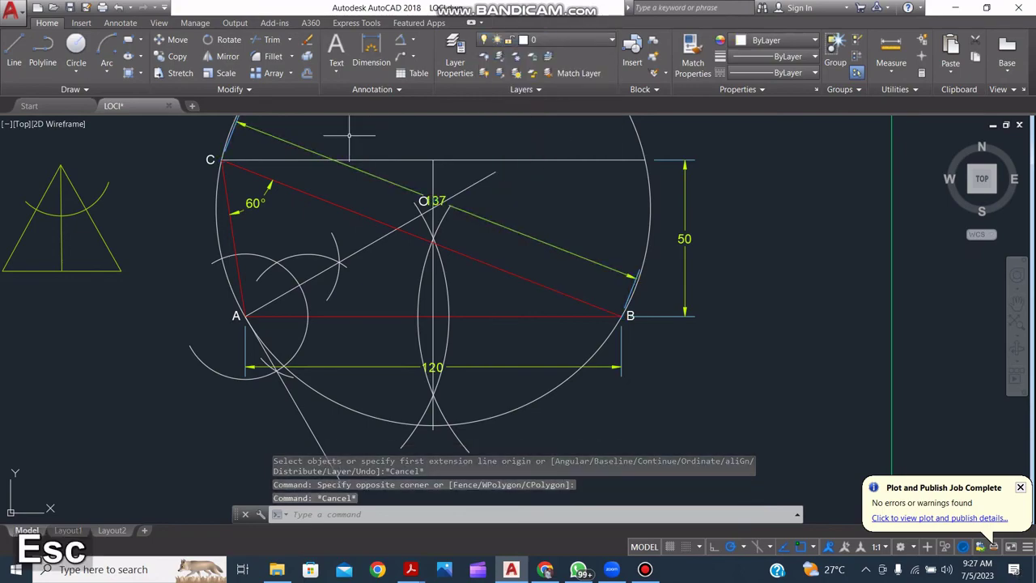
# Add an aligned 51 dimension from A to C, placed left of side AC.
pyautogui.click(370, 57)
pyautogui.press('Return')
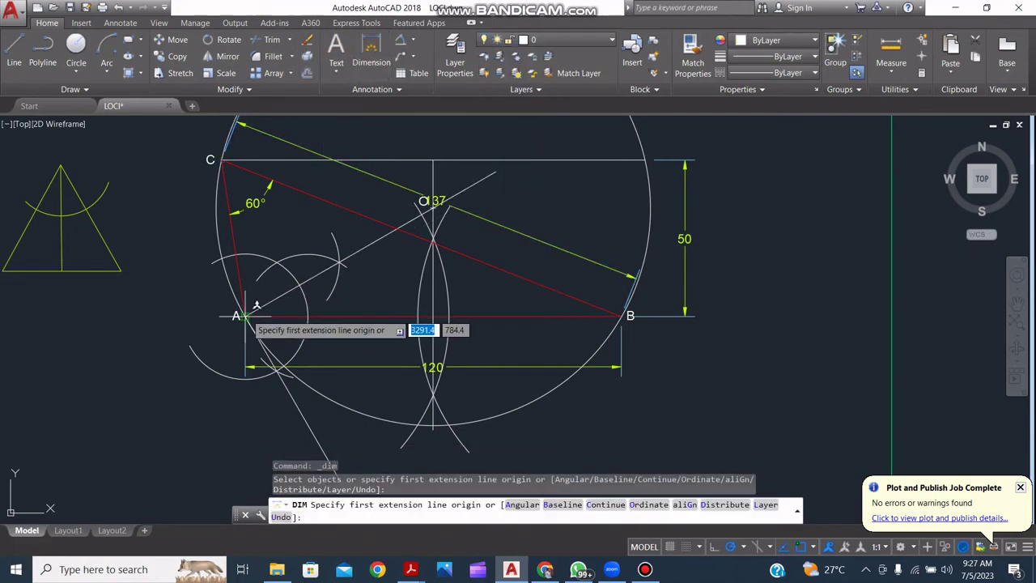
pyautogui.click(245, 316)
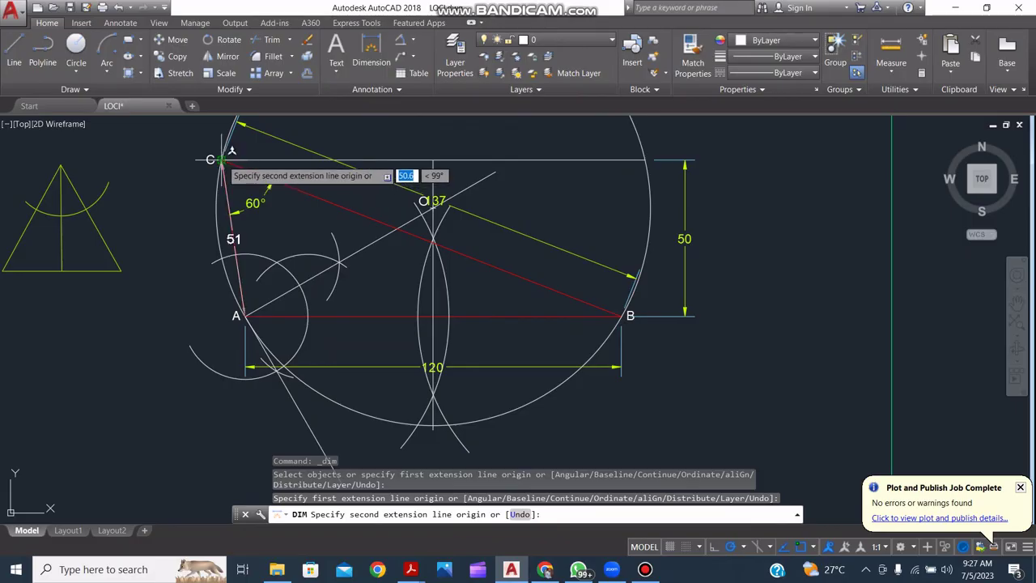
pyautogui.scroll(4, 227, 157)
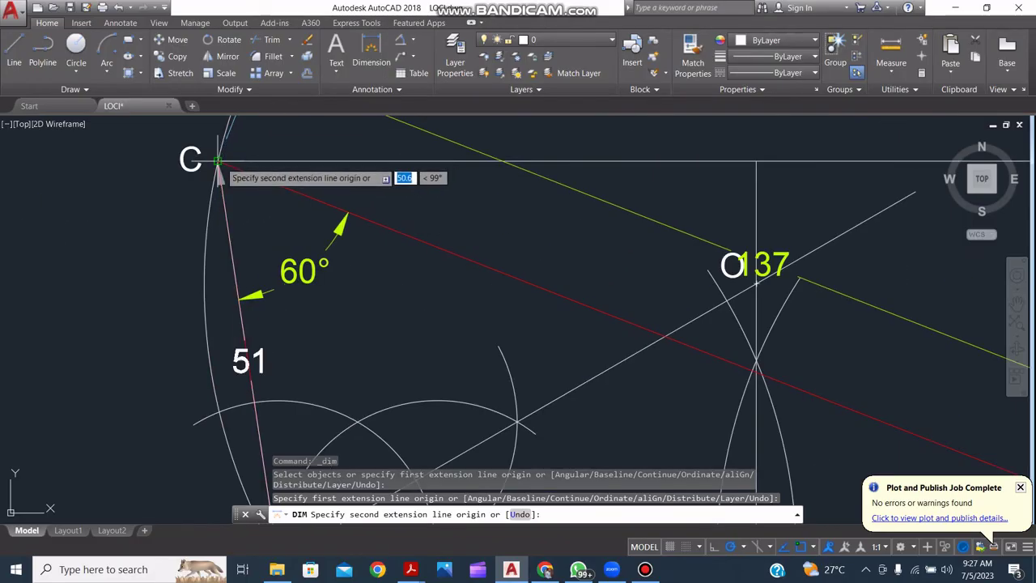
pyautogui.click(217, 161)
pyautogui.scroll(-4, 151, 352)
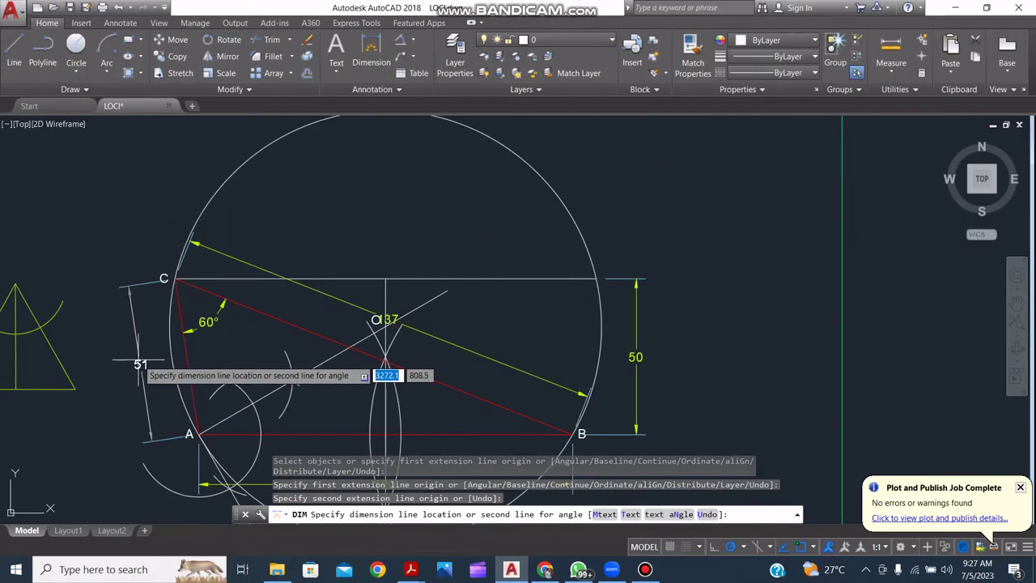
pyautogui.click(138, 364)
pyautogui.press('Escape')
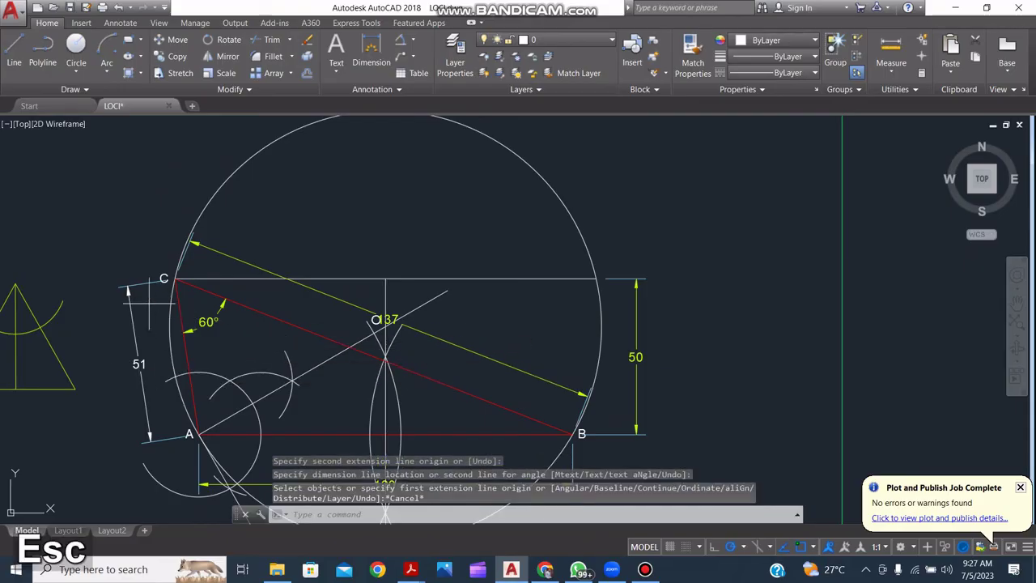
# Move the 51 dimension onto the DIM layer.
pyautogui.moveTo(148, 303); pyautogui.dragTo(114, 368)
pyautogui.click(564, 41)
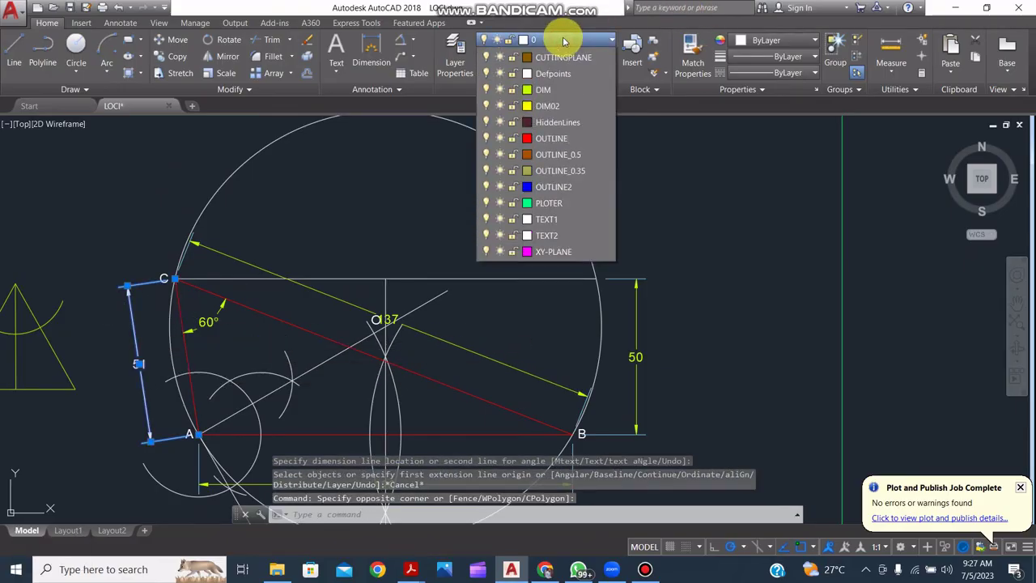
pyautogui.click(557, 139)
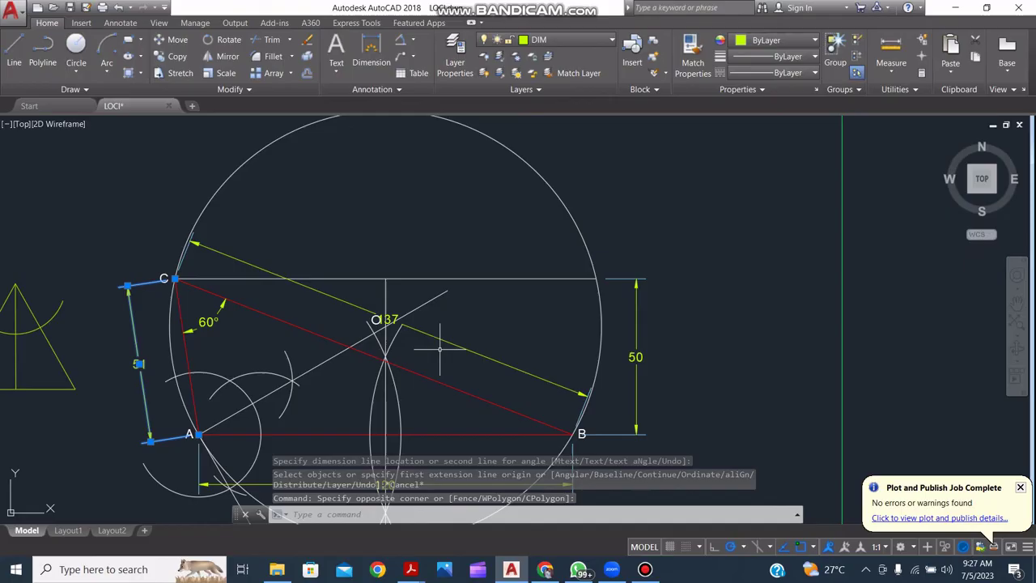
pyautogui.press('Escape')
pyautogui.scroll(-2, 488, 372)
pyautogui.moveTo(488, 372)
pyautogui.mouseDown(button='middle')
pyautogui.moveTo(499, 339)
pyautogui.moveTo(478, 330)
pyautogui.mouseUp(button='middle')
# Pull the 137 dimension farther out from side CB.
pyautogui.click(470, 311)
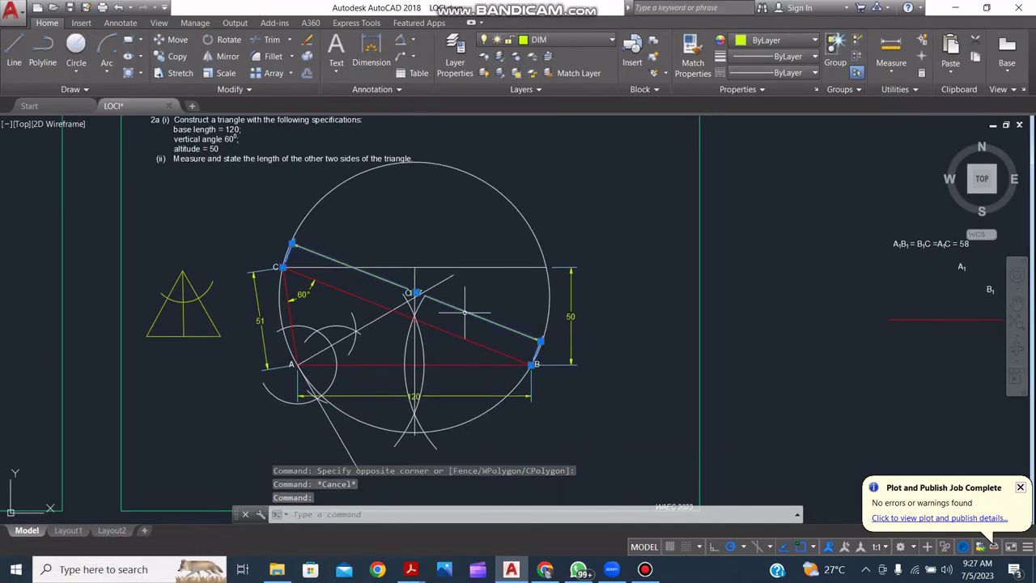
pyautogui.click(419, 296)
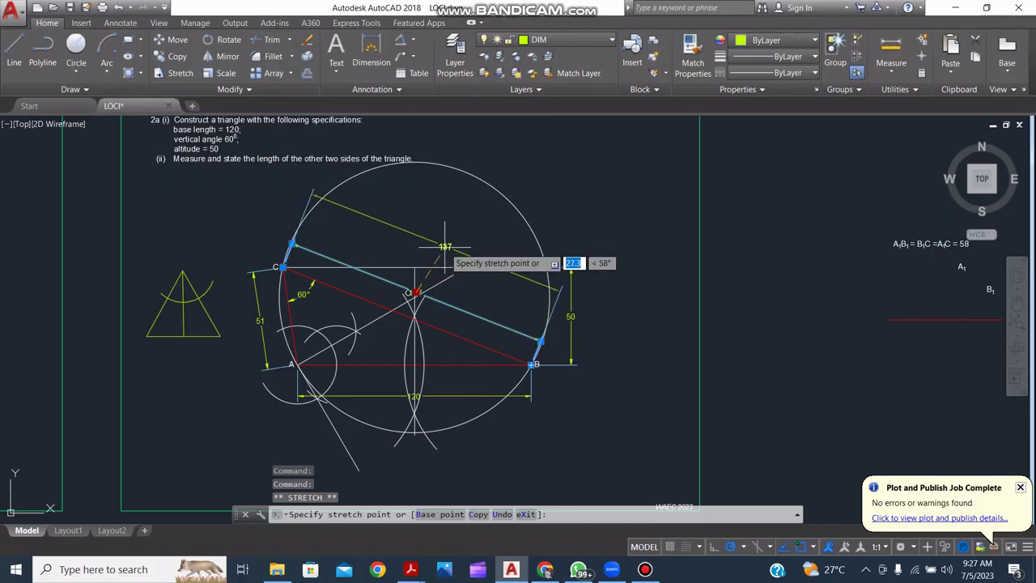
pyautogui.press('Escape')
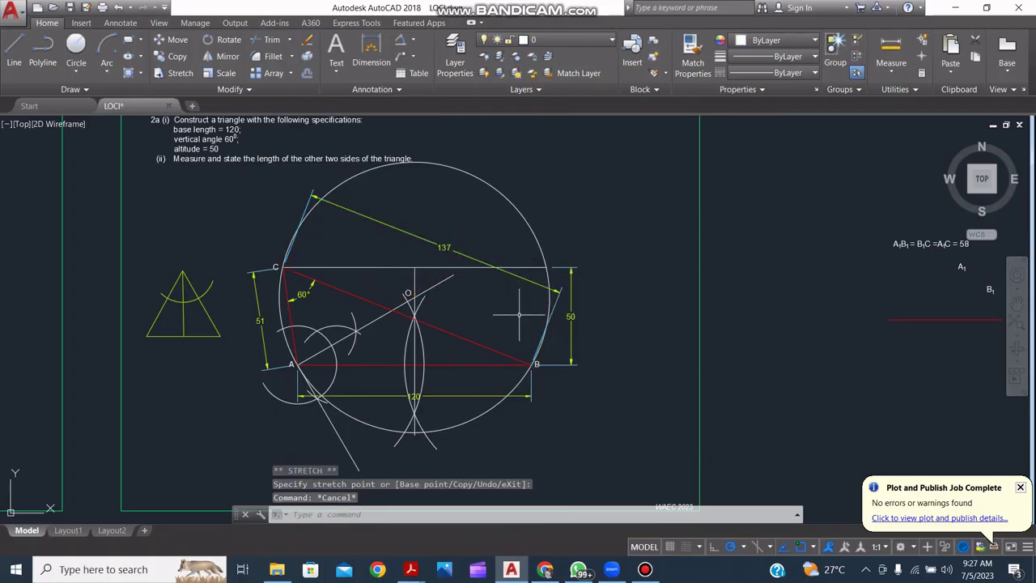
# Lower the 120 base dimension below the construction and recentre the sheet.
pyautogui.click(476, 395)
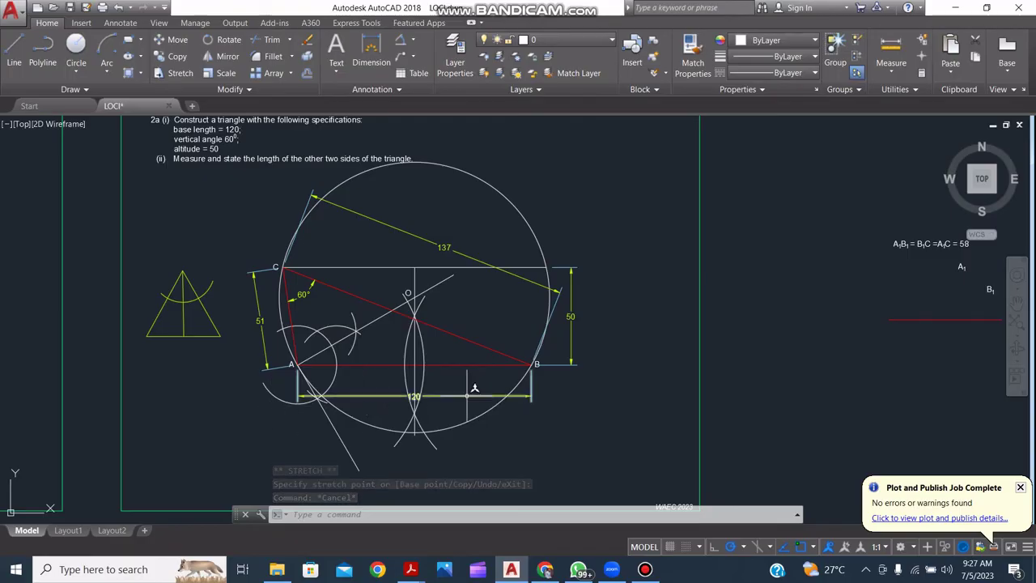
pyautogui.moveTo(595, 412); pyautogui.dragTo(589, 377, button='middle')
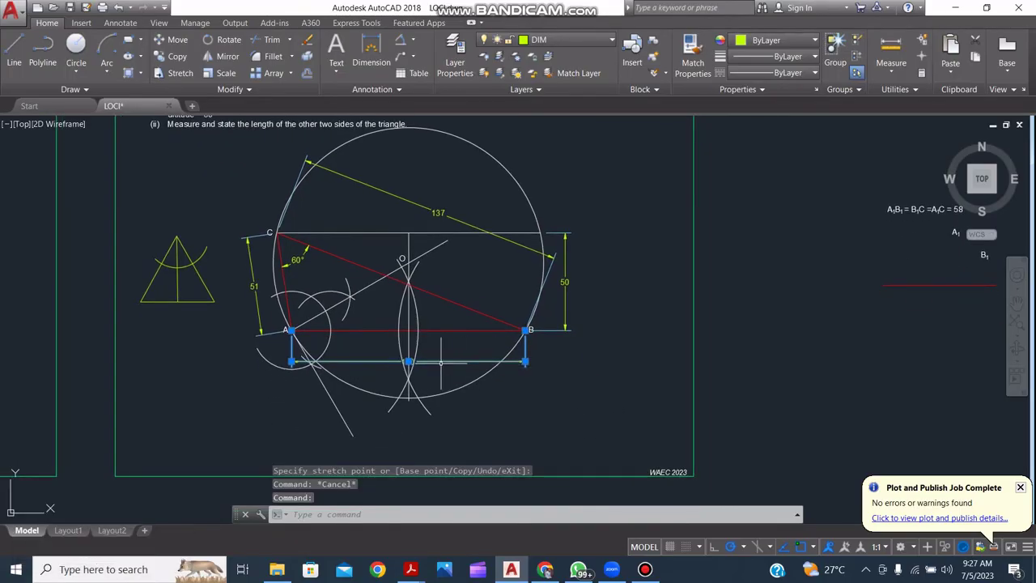
pyautogui.click(524, 360)
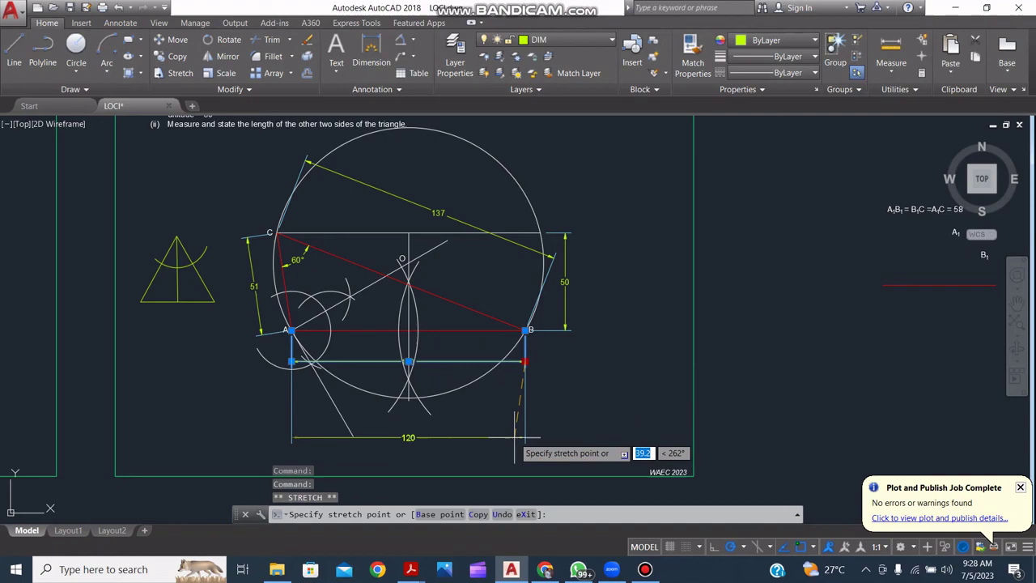
pyautogui.click(524, 443)
pyautogui.click(525, 444)
pyautogui.press('Escape')
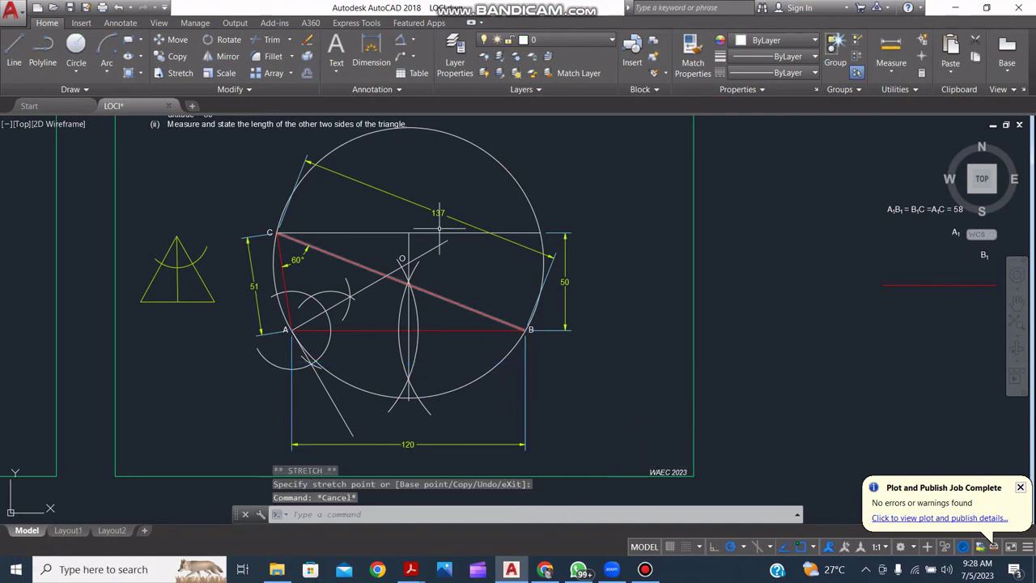
pyautogui.moveTo(609, 288); pyautogui.dragTo(614, 302, button='middle')
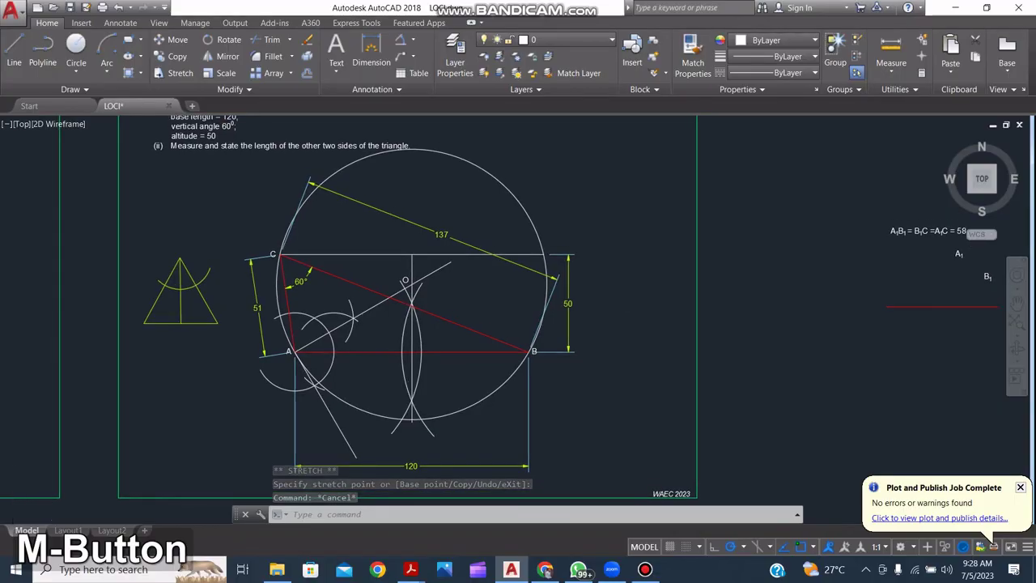
pyautogui.scroll(-2, 613, 315)
pyautogui.moveTo(612, 344); pyautogui.dragTo(590, 348, button='middle')
pyautogui.scroll(2, 596, 342)
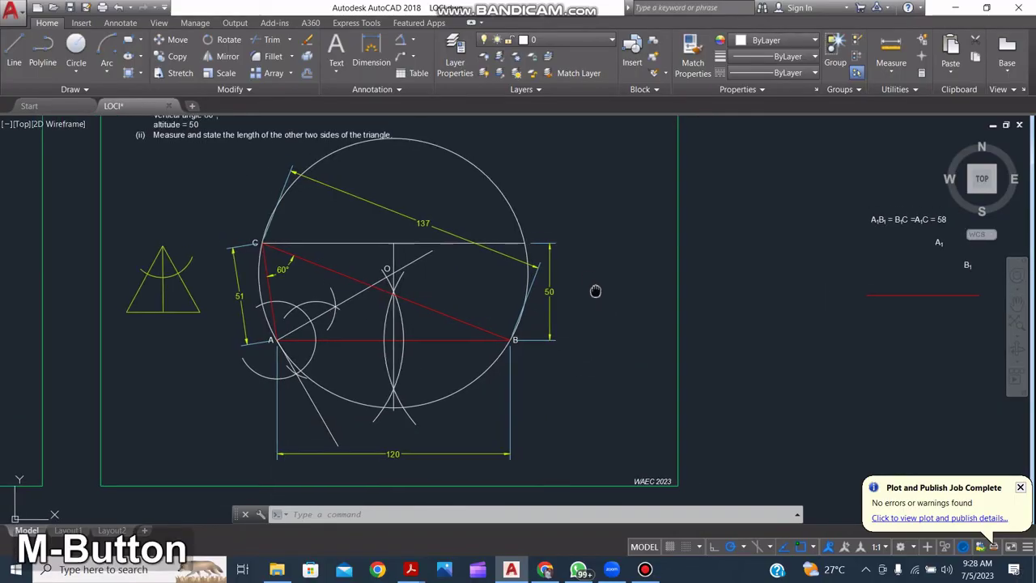
pyautogui.moveTo(596, 291); pyautogui.dragTo(606, 303, button='middle')
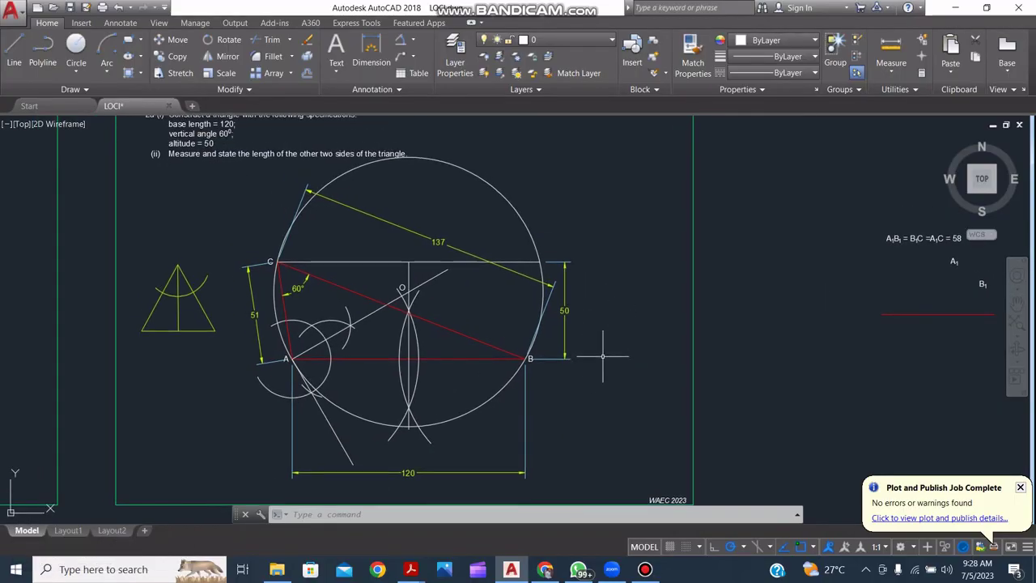
pyautogui.moveTo(623, 297); pyautogui.dragTo(623, 324, button='middle')
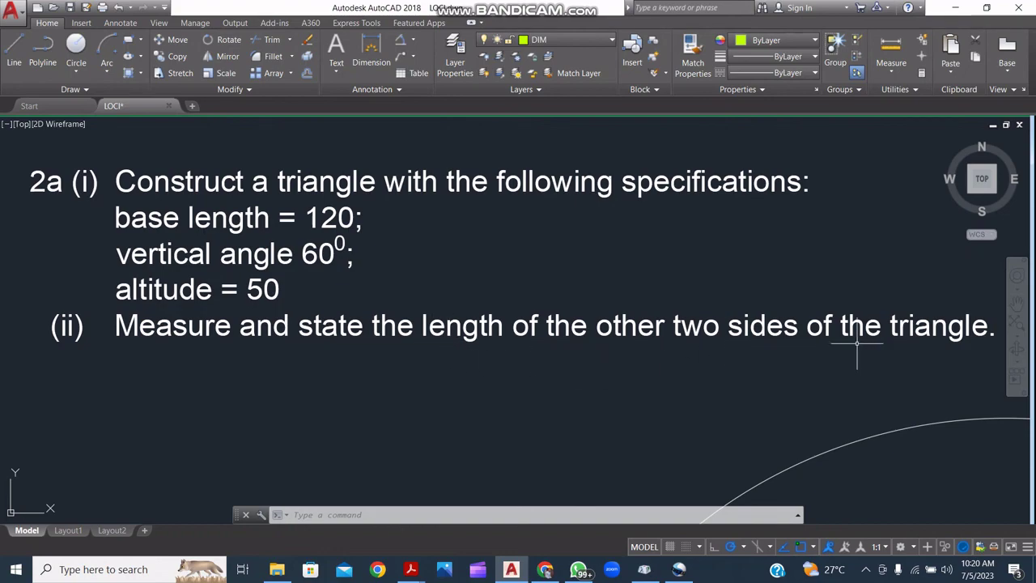
# Pan and zoom from the question text to show the whole triangle construction.
pyautogui.moveTo(906, 462)
pyautogui.mouseDown(button='middle')
pyautogui.moveTo(659, 374)
pyautogui.moveTo(520, 296)
pyautogui.mouseUp(button='middle')
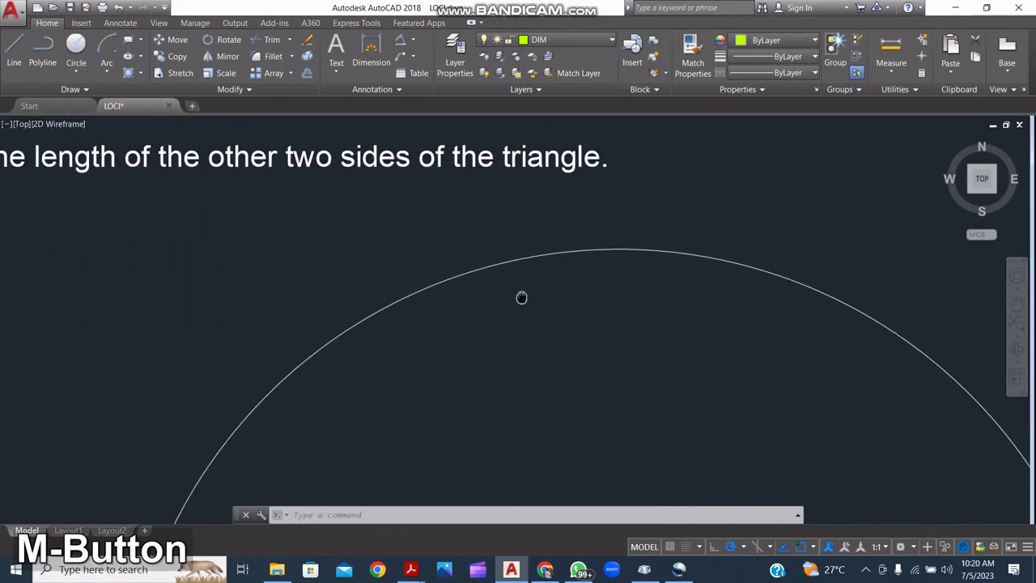
pyautogui.scroll(-4, 548, 340)
pyautogui.moveTo(548, 340)
pyautogui.mouseDown(button='middle')
pyautogui.moveTo(532, 353)
pyautogui.moveTo(461, 171)
pyautogui.mouseUp(button='middle')
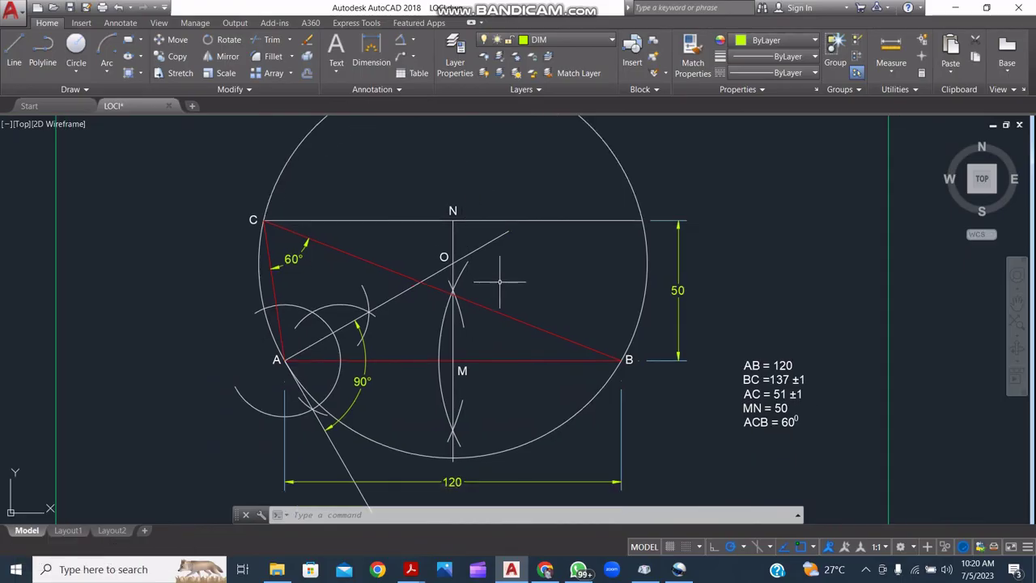
pyautogui.moveTo(501, 283); pyautogui.dragTo(511, 300, button='middle')
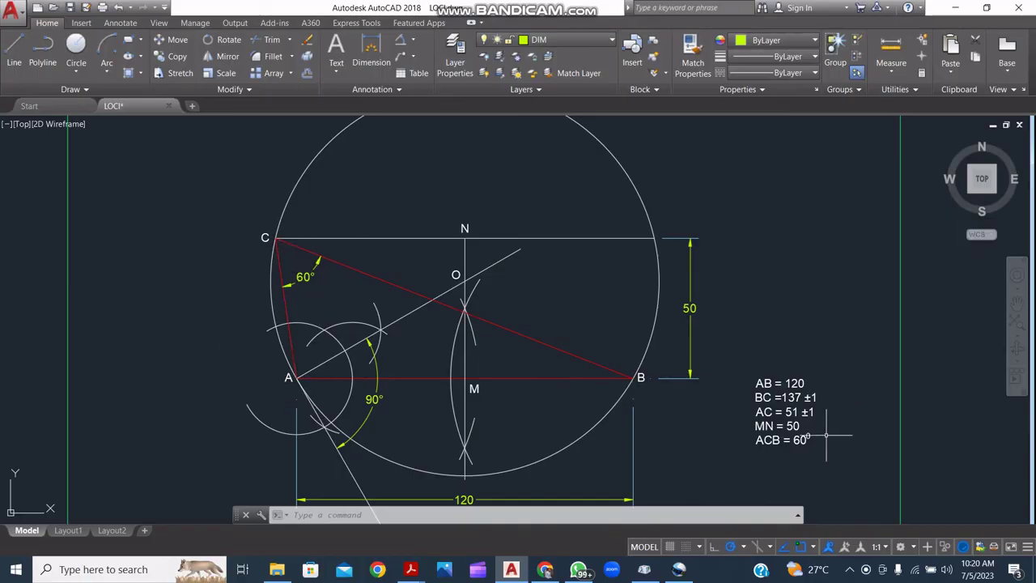
pyautogui.moveTo(820, 431); pyautogui.dragTo(620, 432, button='middle')
pyautogui.scroll(5, 550, 356)
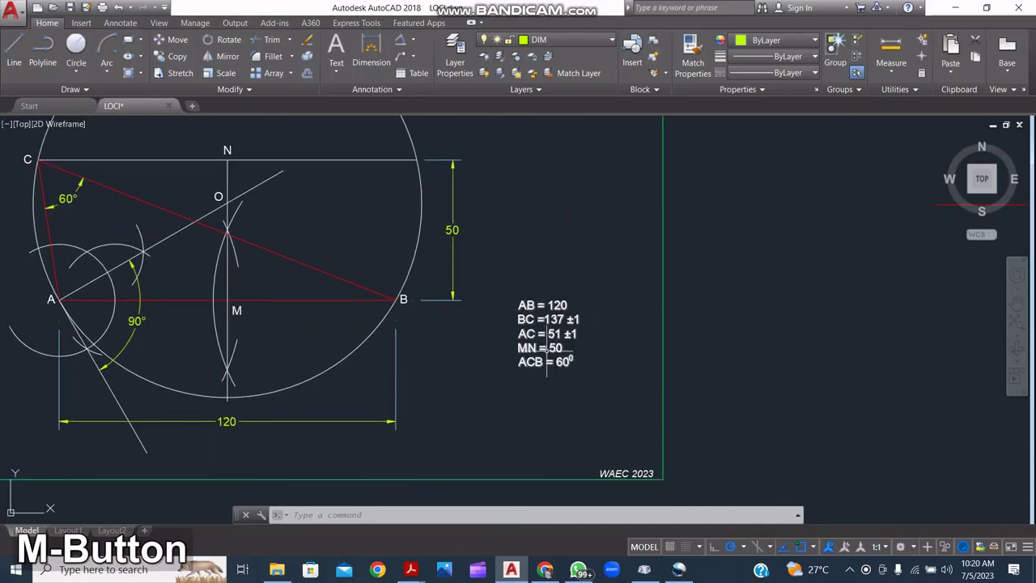